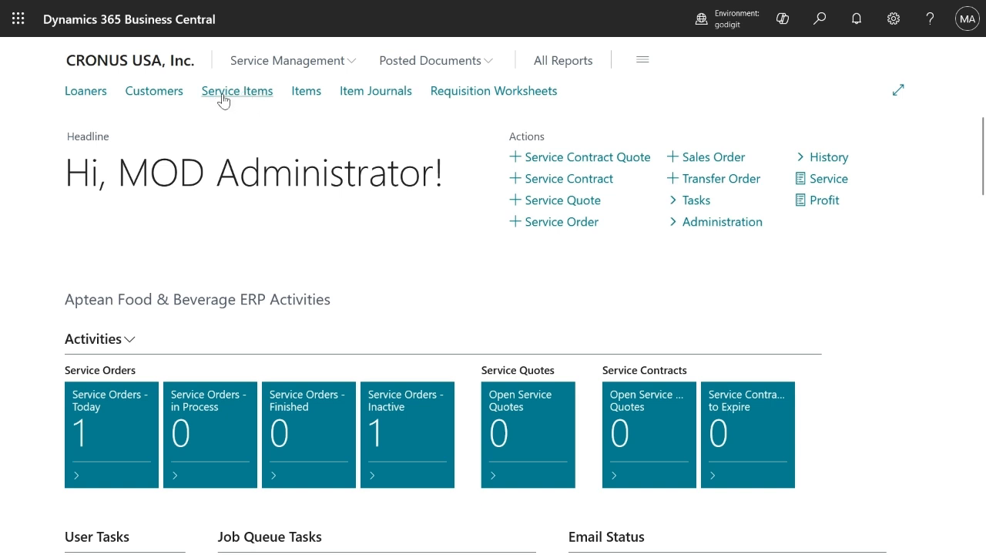
Step: View the list of service items and return to the company home page
{"action": "left_click", "coordinate": [223, 97]}
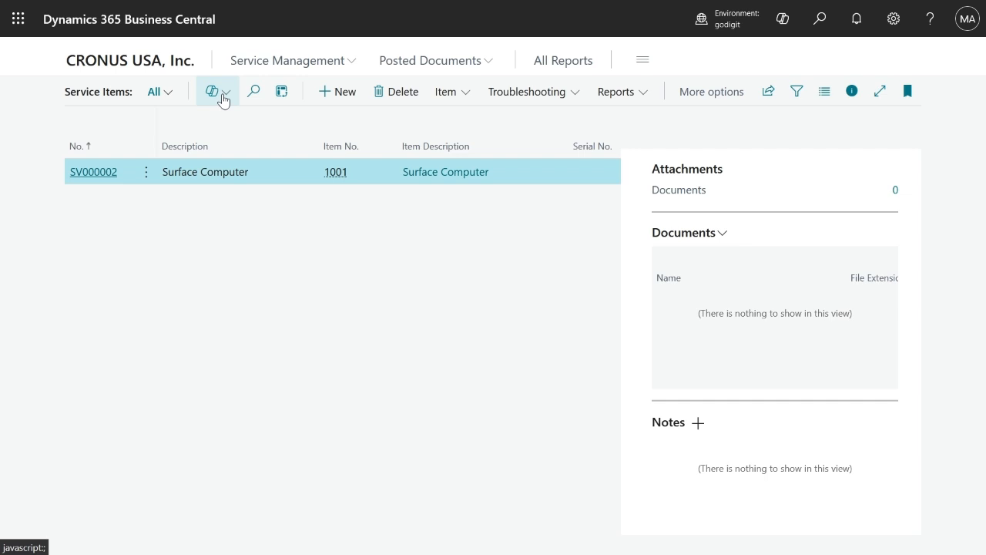
{"action": "left_click", "coordinate": [136, 63]}
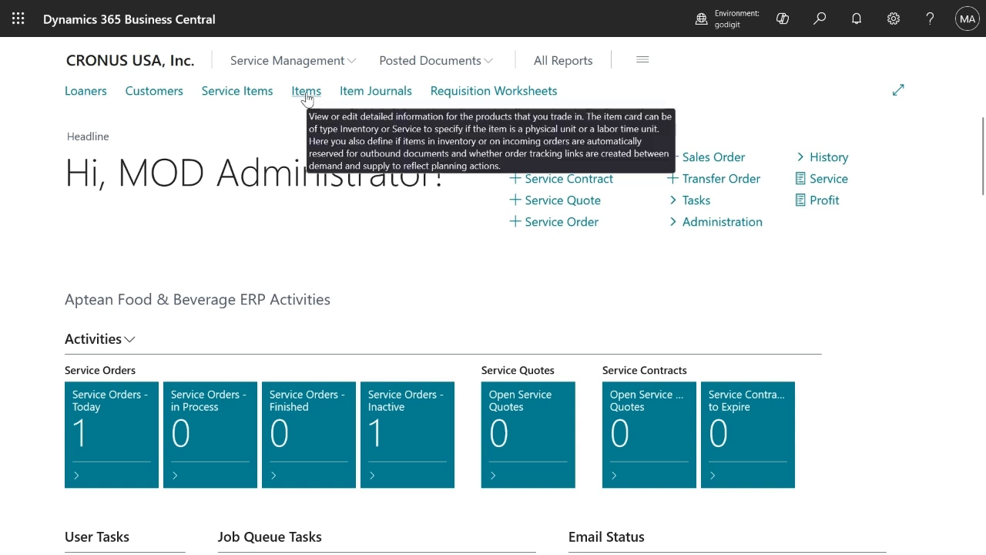
Step: Create a new item in the Items list using the ITEM template
{"action": "left_click", "coordinate": [306, 92]}
{"action": "left_click", "coordinate": [305, 92]}
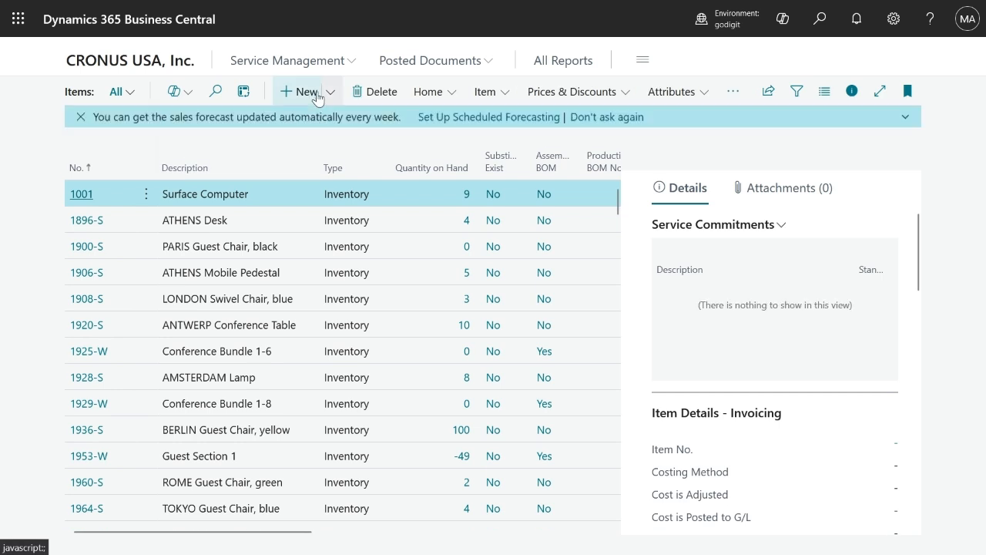
{"action": "left_click", "coordinate": [316, 93]}
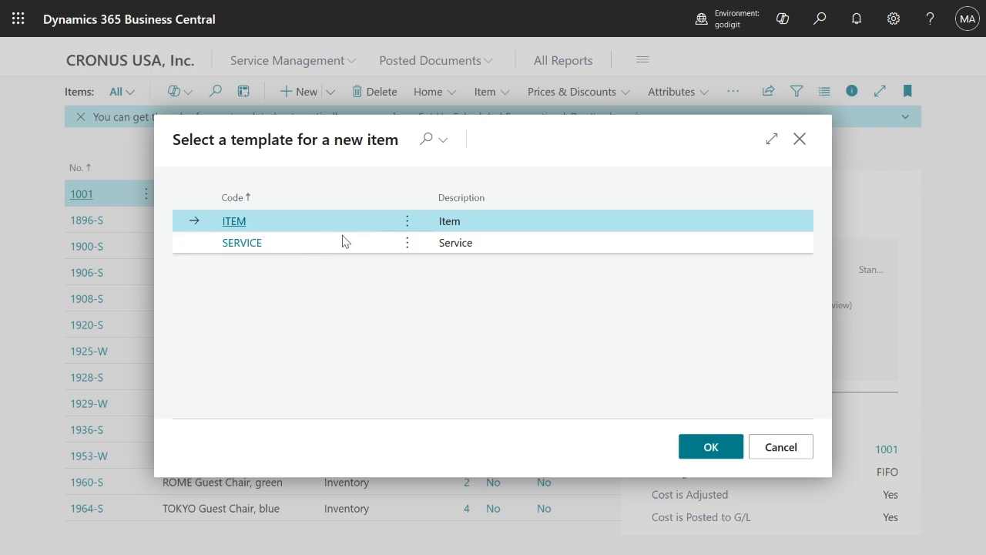
{"action": "left_click", "coordinate": [701, 454]}
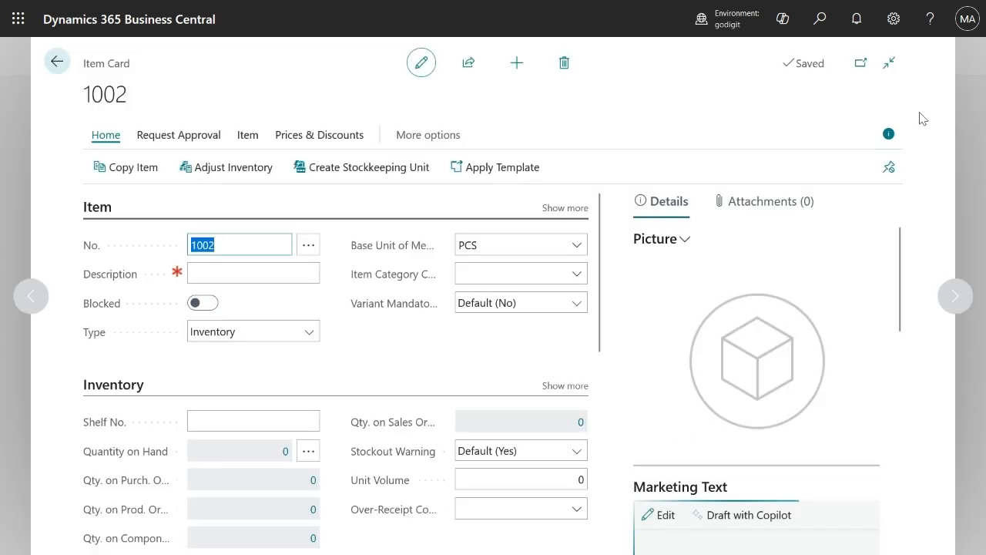
Step: Hide the item card's details pane and enter "Lenovo Ideapad" as the item description
{"action": "left_click", "coordinate": [889, 134]}
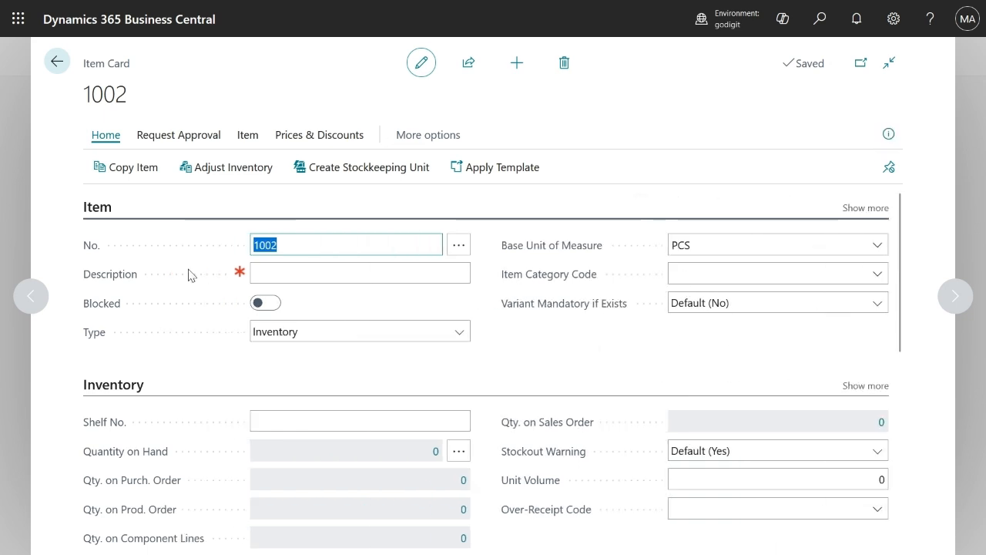
{"action": "left_click", "coordinate": [304, 273]}
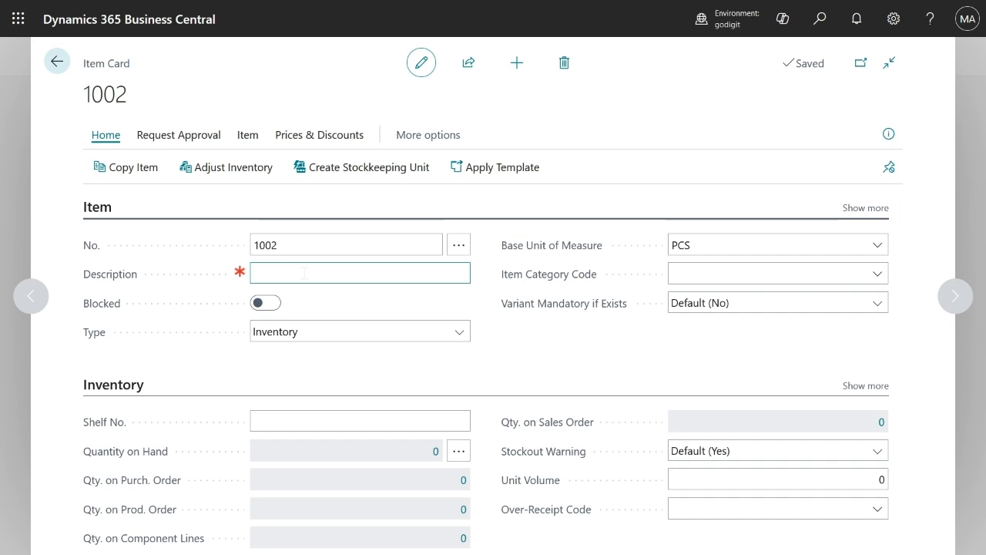
{"action": "type", "text": "Lenovo Ideapad"}
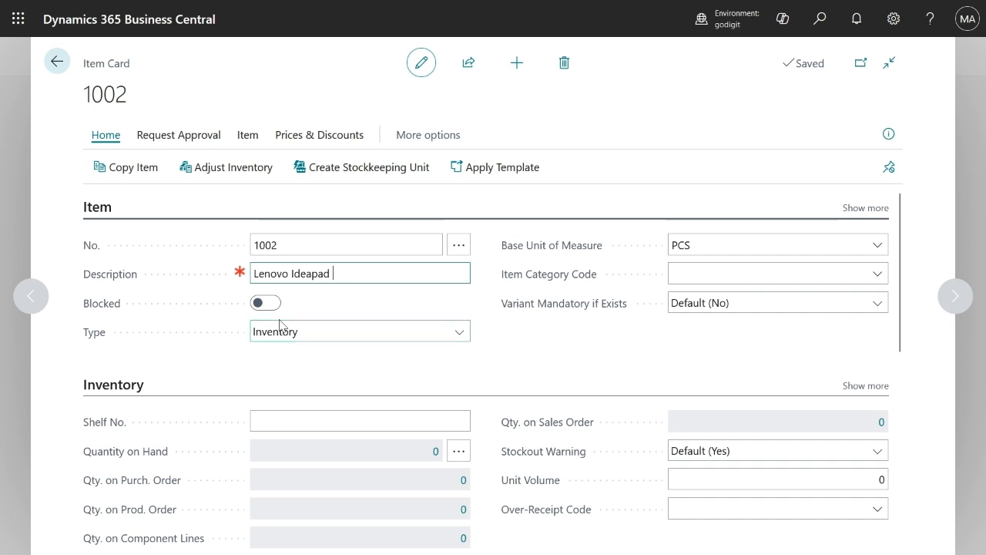
Step: Set the Lenovo Ideapad item's type to Non-Inventory
{"action": "left_click", "coordinate": [461, 332]}
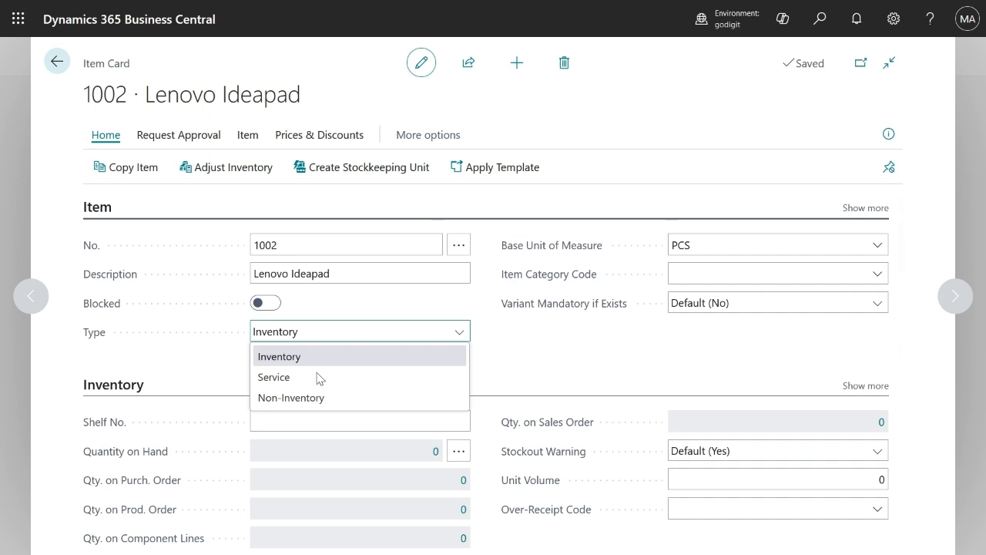
{"action": "left_click", "coordinate": [301, 399]}
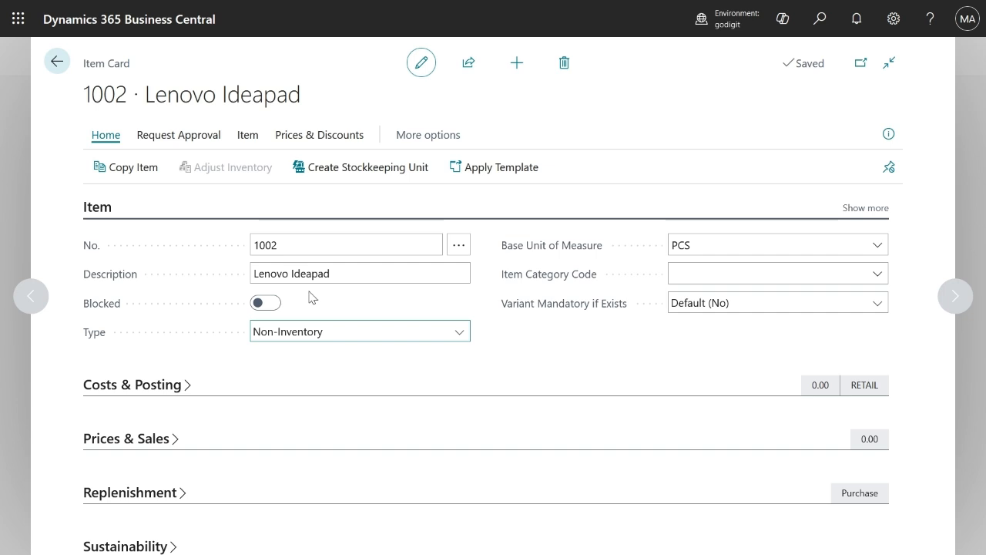
{"action": "left_click", "coordinate": [342, 332]}
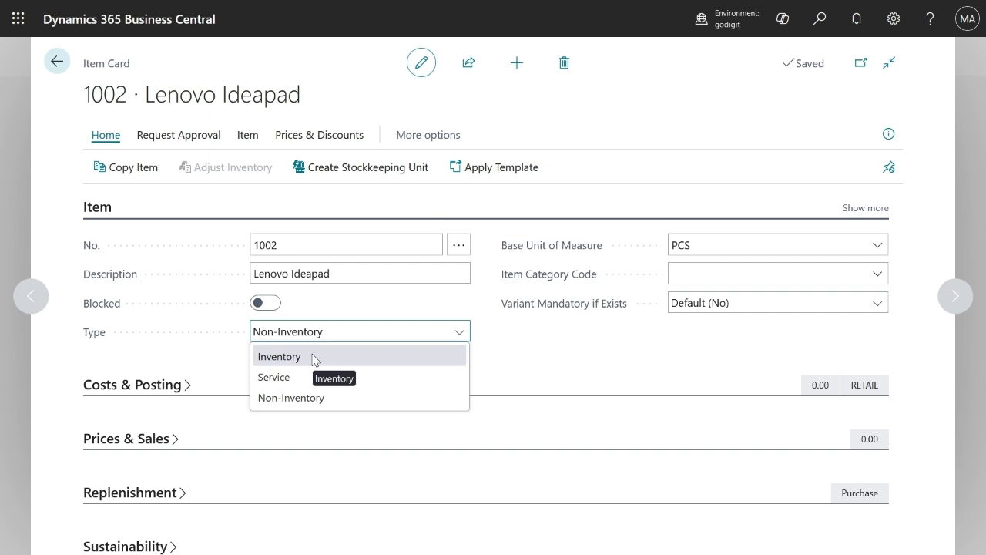
{"action": "left_click", "coordinate": [191, 332]}
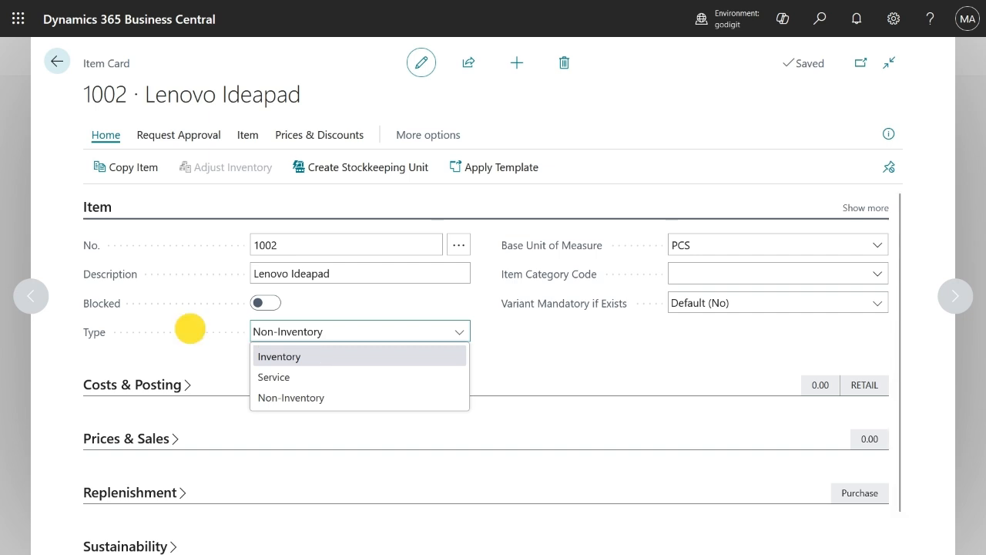
Step: Create another item from the ITEM template and set its type to Non-Inventory
{"action": "left_click", "coordinate": [515, 63]}
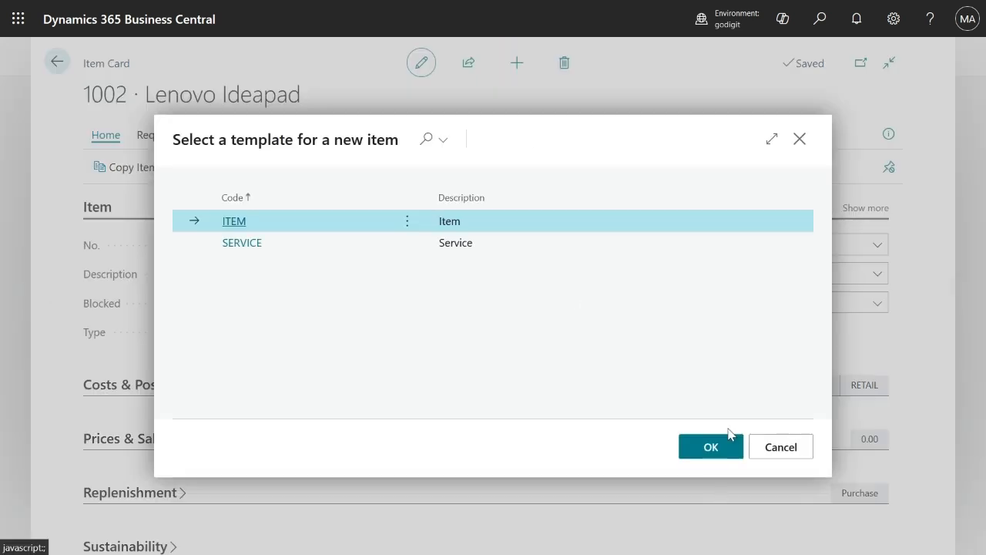
{"action": "left_click", "coordinate": [707, 444]}
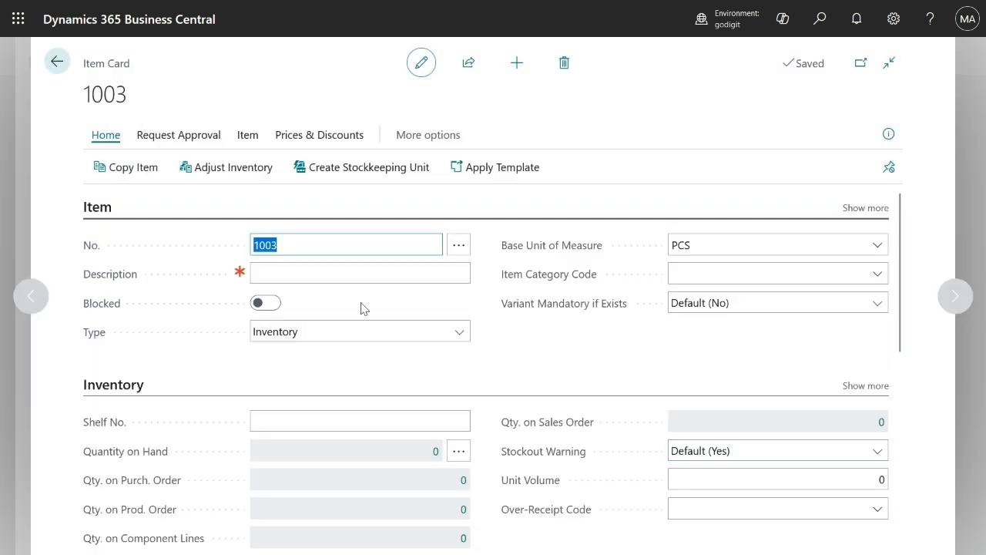
{"action": "left_click", "coordinate": [324, 335]}
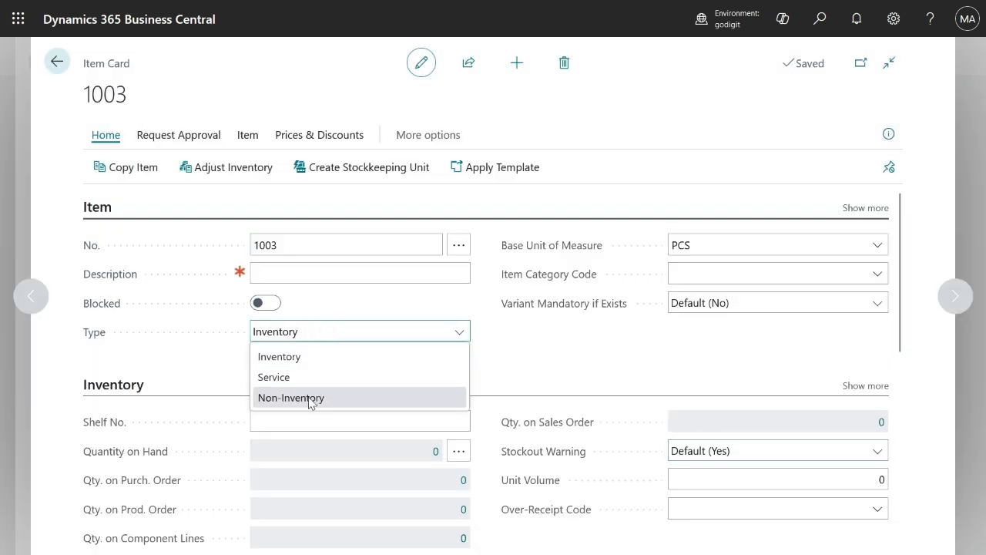
{"action": "left_click", "coordinate": [310, 399]}
Step: Enter "Keyboard" as the new item's description, and replace it with "Bolt"
{"action": "left_click", "coordinate": [324, 277]}
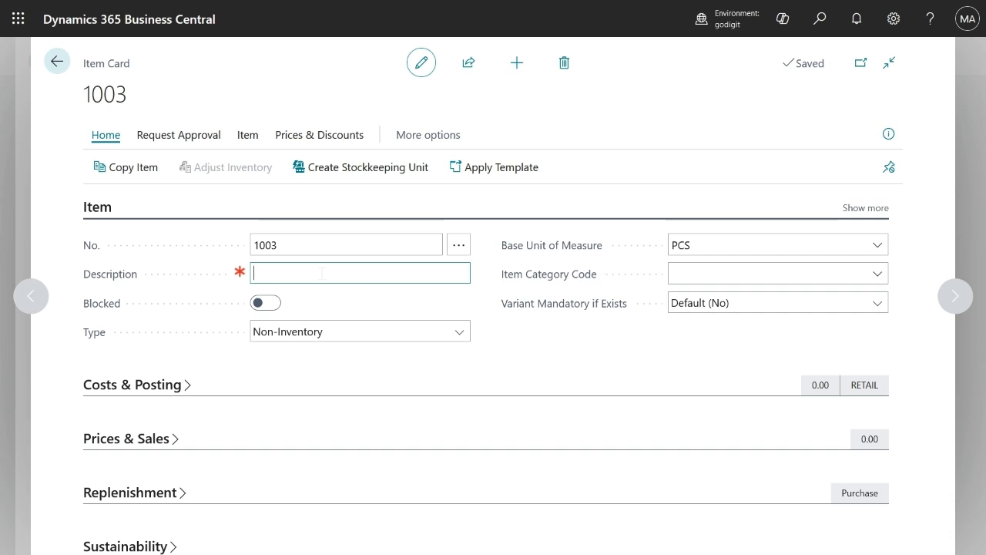
{"action": "type", "text": "Keyboard"}
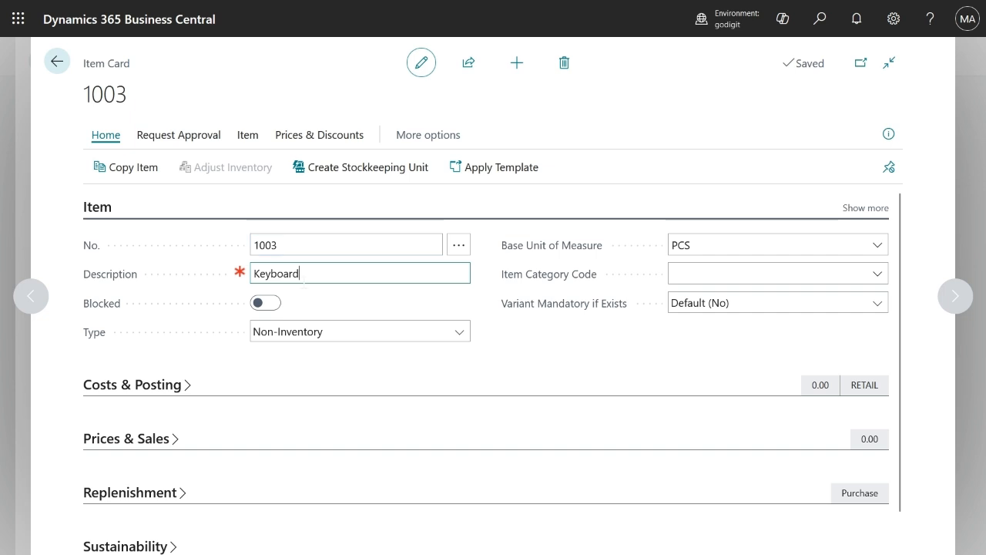
{"action": "key", "text": "BackSpace"}
{"action": "key", "text": "BackSpace"}
{"action": "key", "text": "BackSpace"}
{"action": "key", "text": "BackSpace"}
{"action": "key", "text": "BackSpace"}
{"action": "key", "text": "BackSpace"}
{"action": "key", "text": "BackSpace"}
{"action": "key", "text": "BackSpace"}
{"action": "type", "text": "Bolt"}
Step: Create a third item from the ITEM template and set its type to Service
{"action": "left_click", "coordinate": [515, 66]}
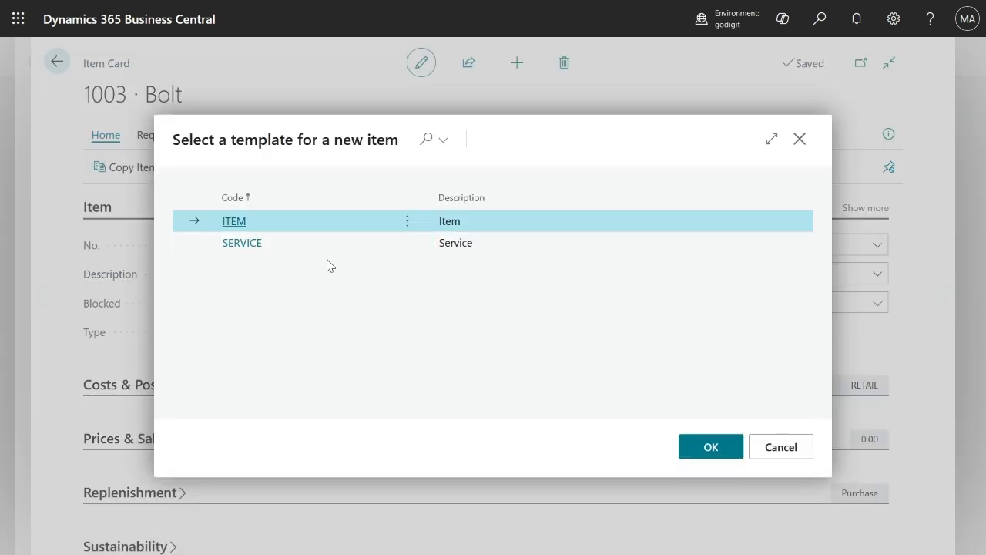
{"action": "left_click", "coordinate": [697, 449]}
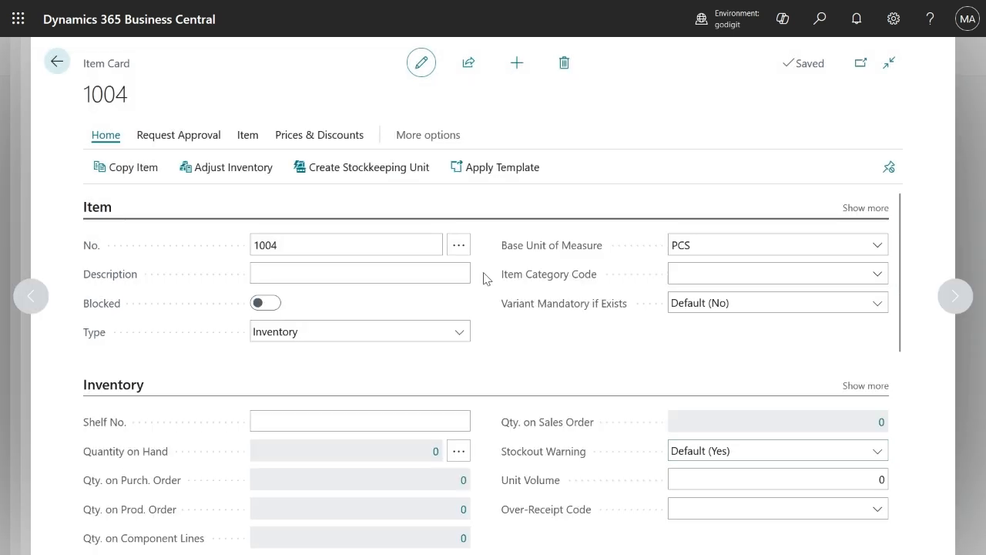
{"action": "left_click", "coordinate": [460, 332]}
{"action": "left_click", "coordinate": [372, 378]}
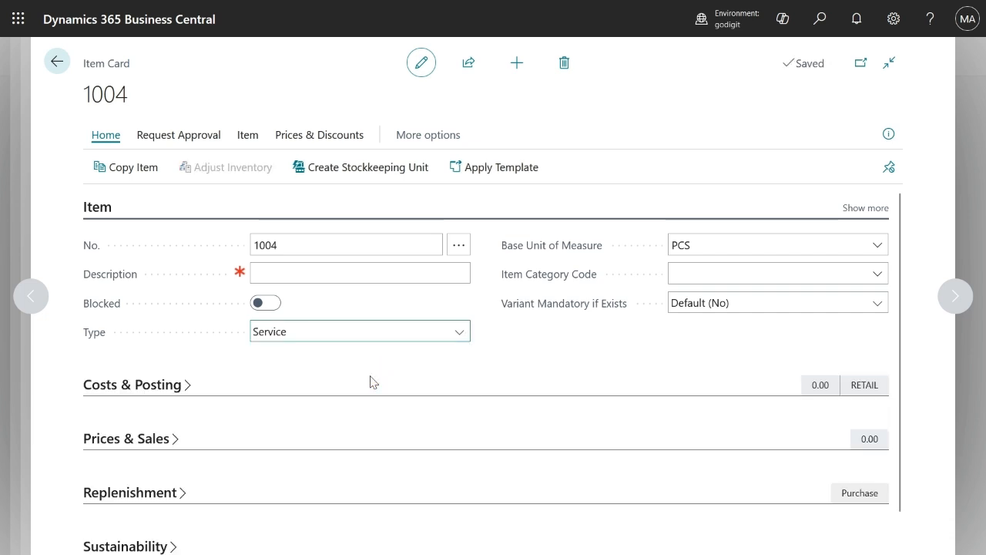
Step: Switch the new item's type to Inventory, Non-Inventory and back to Service to compare the available card sections
{"action": "scroll", "coordinate": [372, 381], "scroll_direction": "down", "scroll_amount": 1}
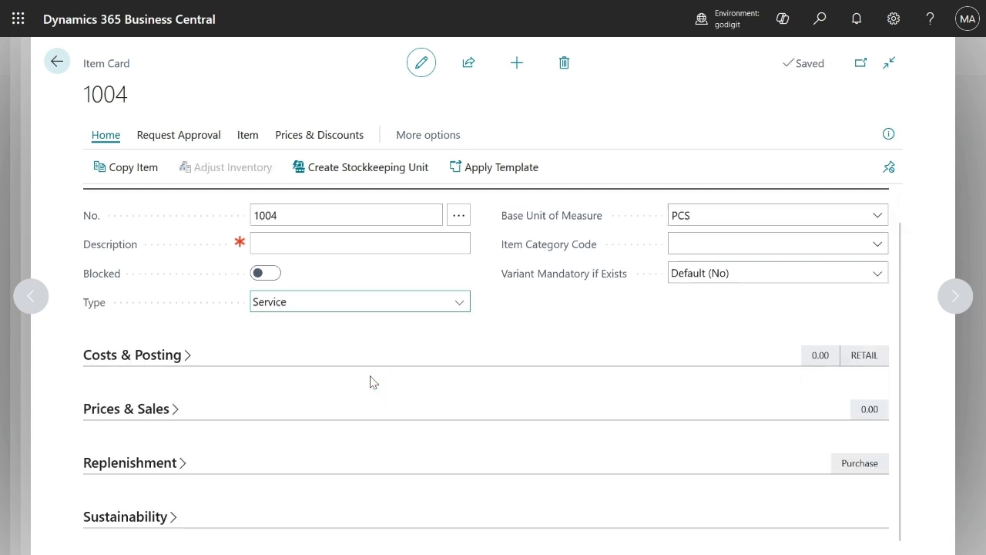
{"action": "left_click", "coordinate": [455, 305]}
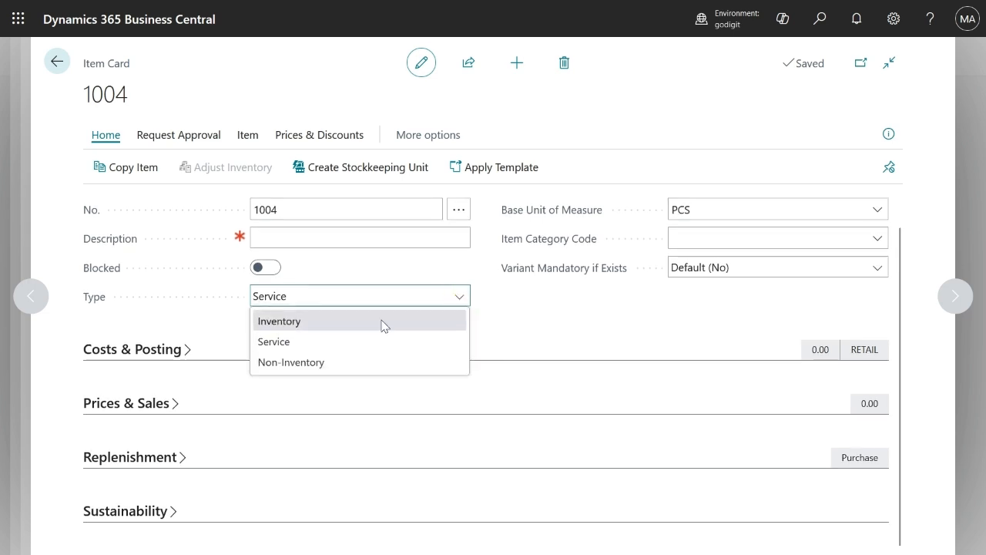
{"action": "left_click", "coordinate": [337, 324]}
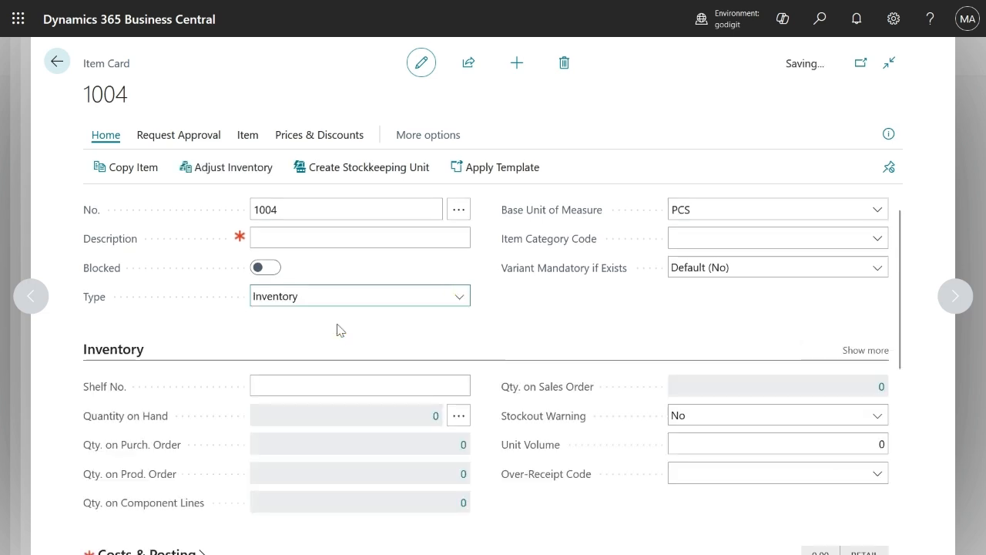
{"action": "scroll", "coordinate": [337, 330], "scroll_direction": "down", "scroll_amount": 2}
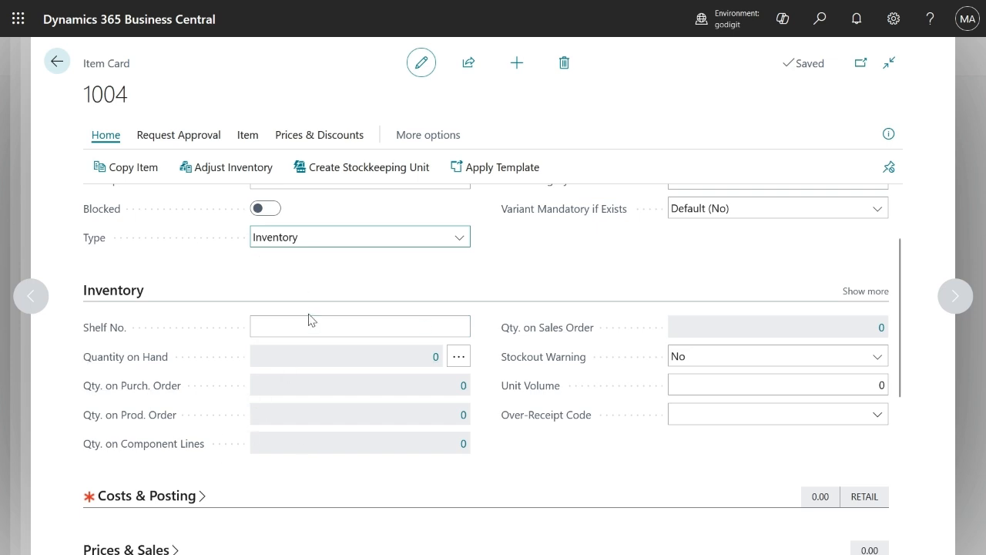
{"action": "left_click", "coordinate": [458, 233]}
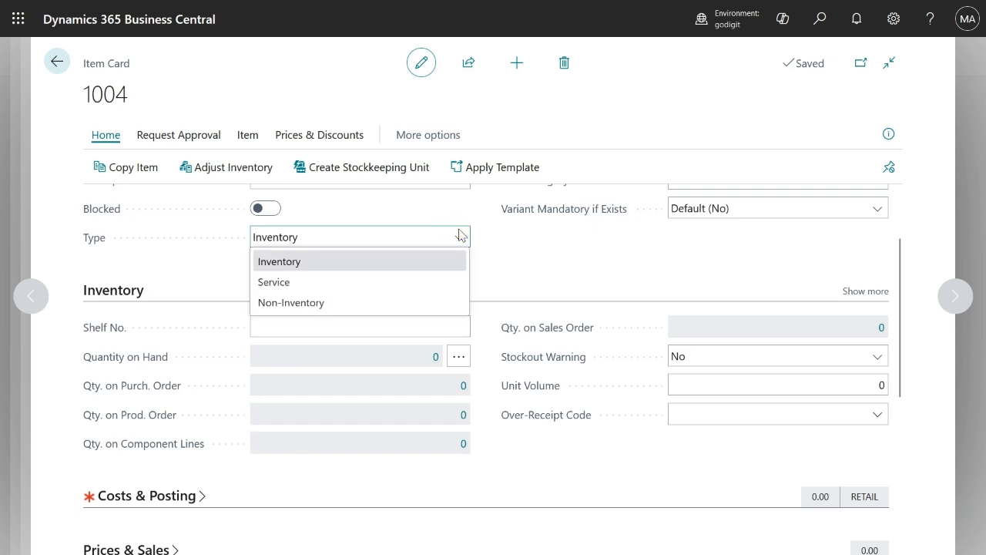
{"action": "left_click", "coordinate": [369, 304]}
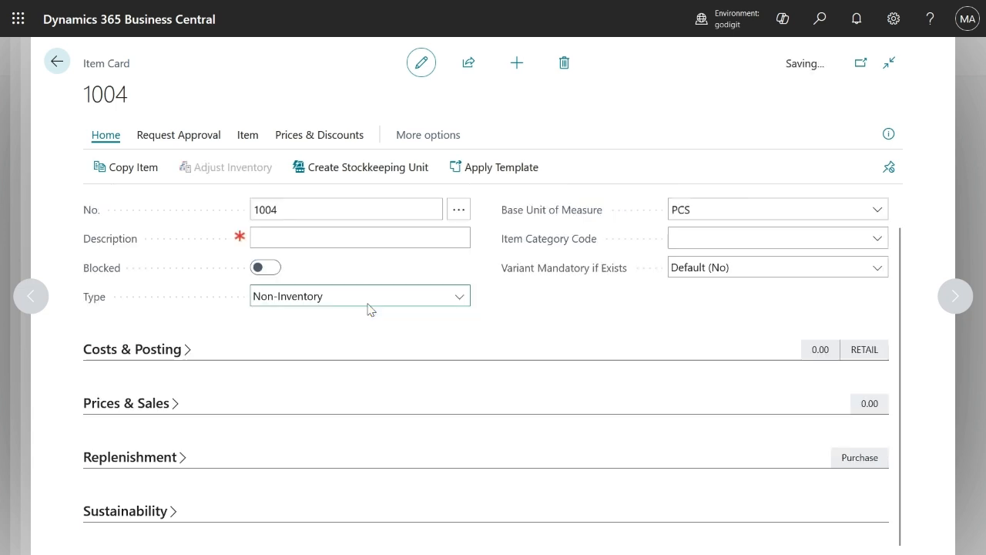
{"action": "left_click", "coordinate": [407, 293]}
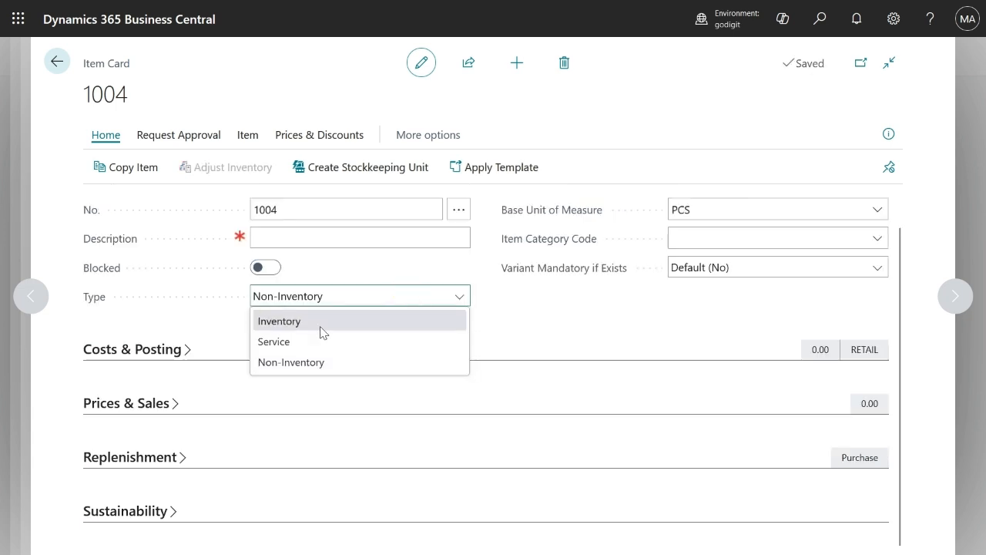
{"action": "left_click", "coordinate": [303, 343]}
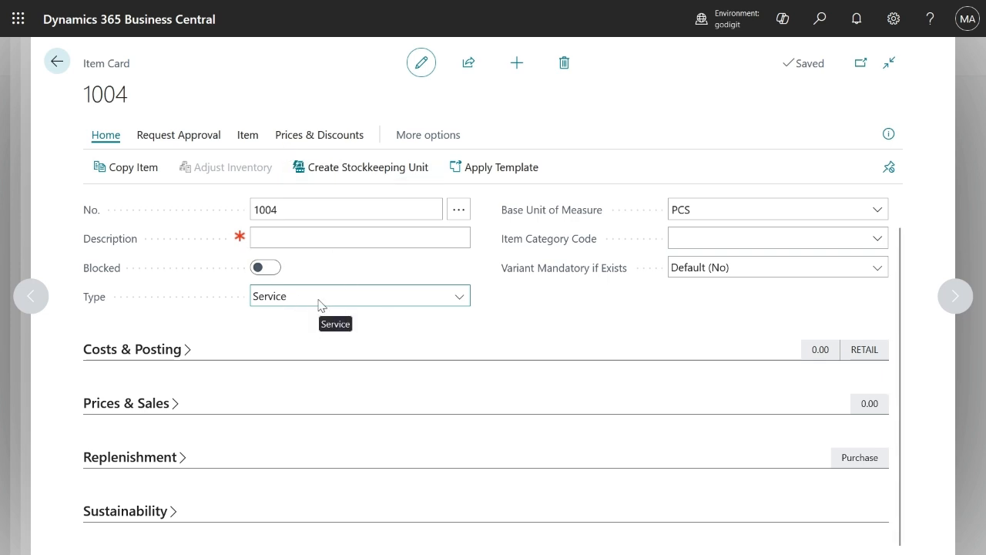
Step: Close the open item cards and return to the company home page
{"action": "mouse_move", "coordinate": [275, 67]}
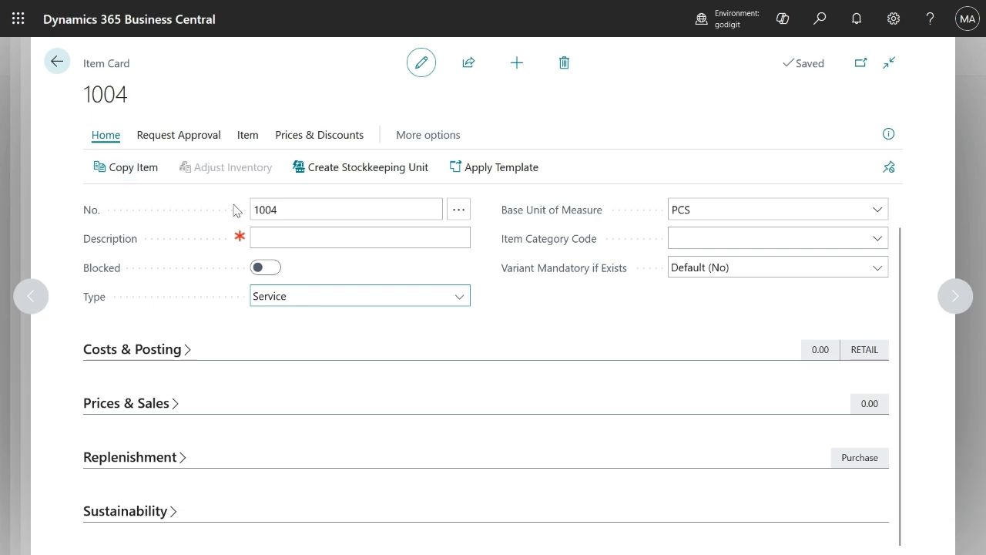
{"action": "left_click", "coordinate": [59, 69]}
{"action": "left_click", "coordinate": [57, 68]}
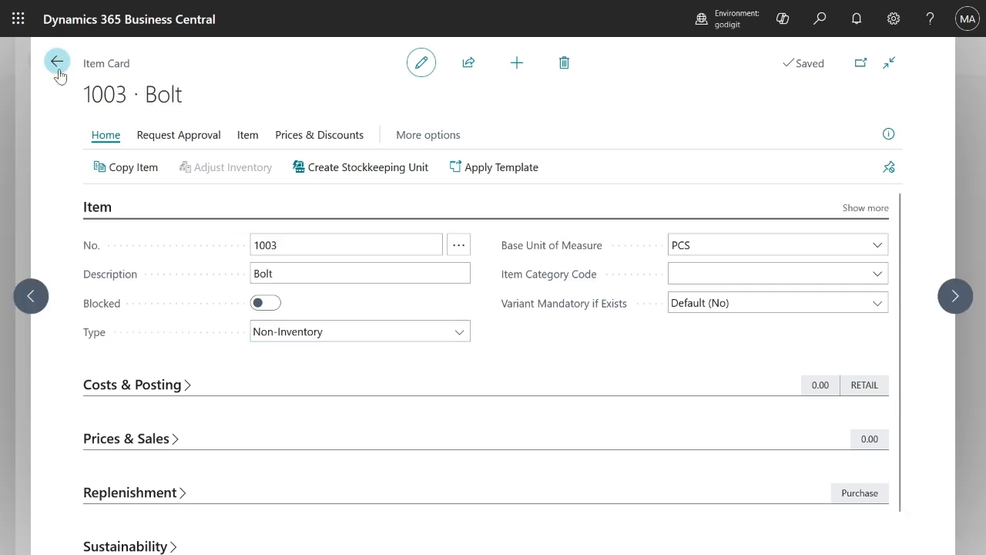
{"action": "left_click", "coordinate": [58, 66]}
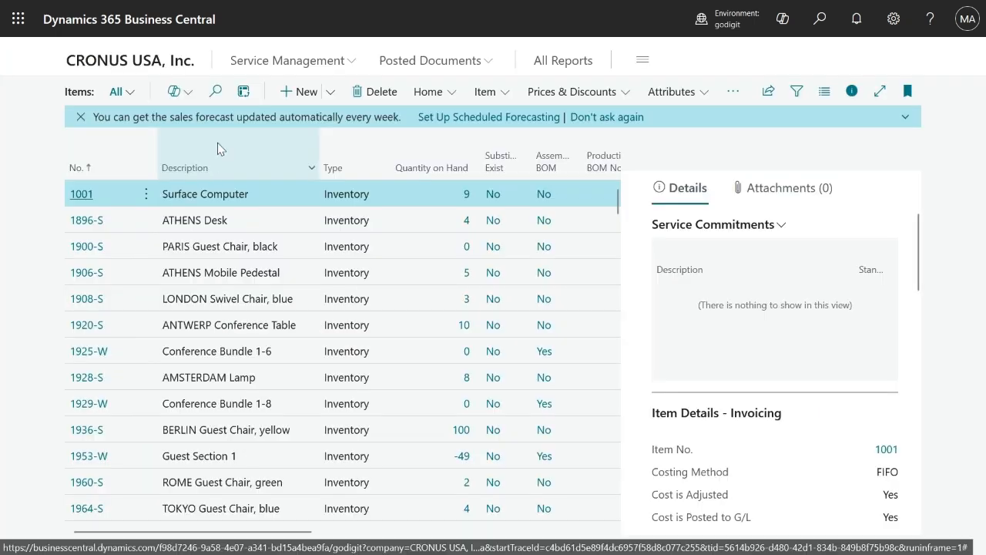
{"action": "left_click", "coordinate": [317, 65]}
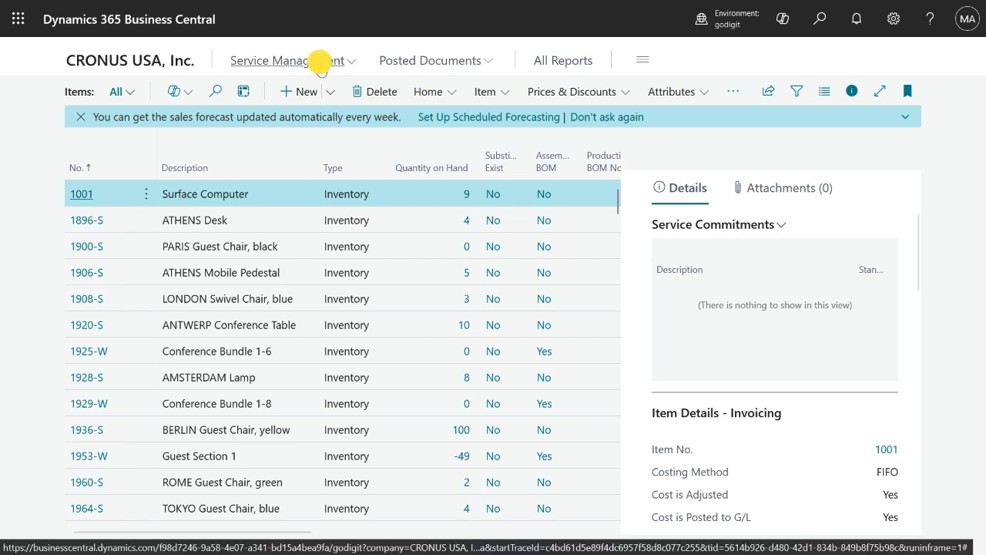
{"action": "left_click", "coordinate": [128, 68]}
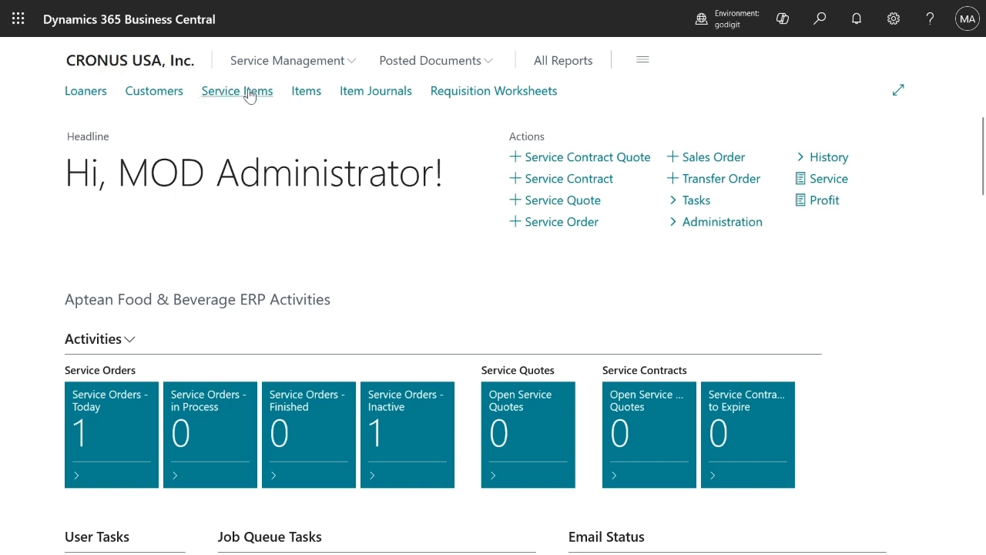
Step: Open the card of item 1004 from the Items list
{"action": "left_click", "coordinate": [304, 97]}
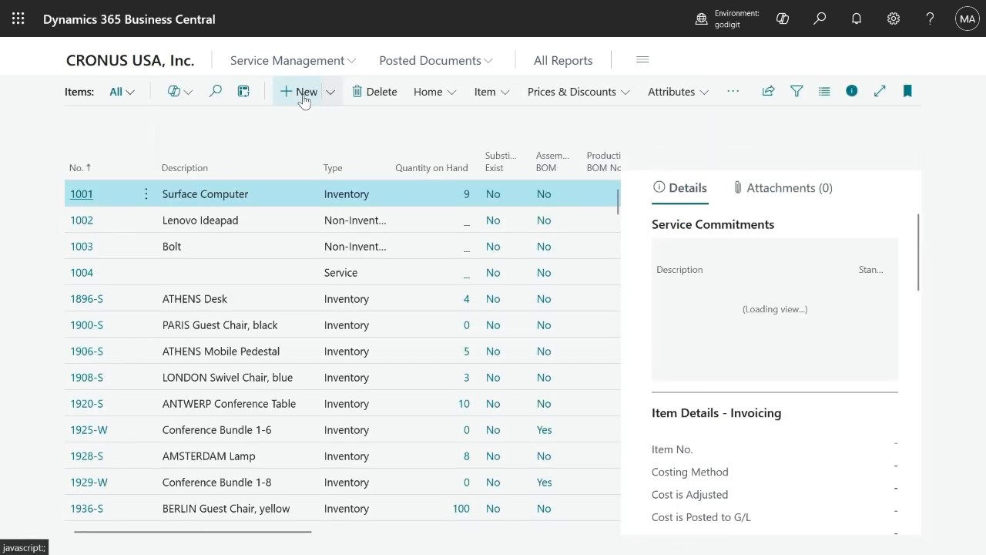
{"action": "left_click", "coordinate": [86, 276]}
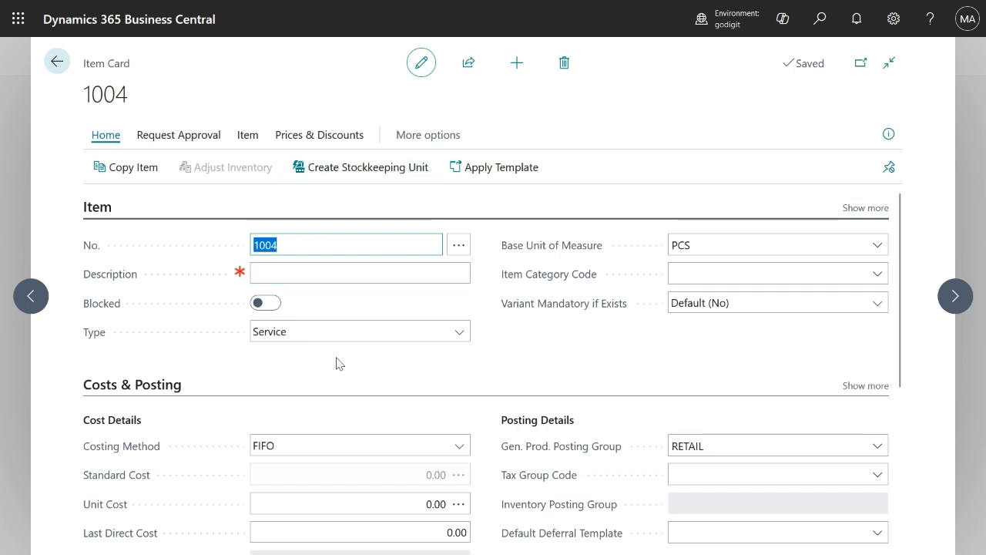
Step: Enter "Teaching/Training D365 BC Sales Module" as the description of item 1004
{"action": "left_click", "coordinate": [293, 268]}
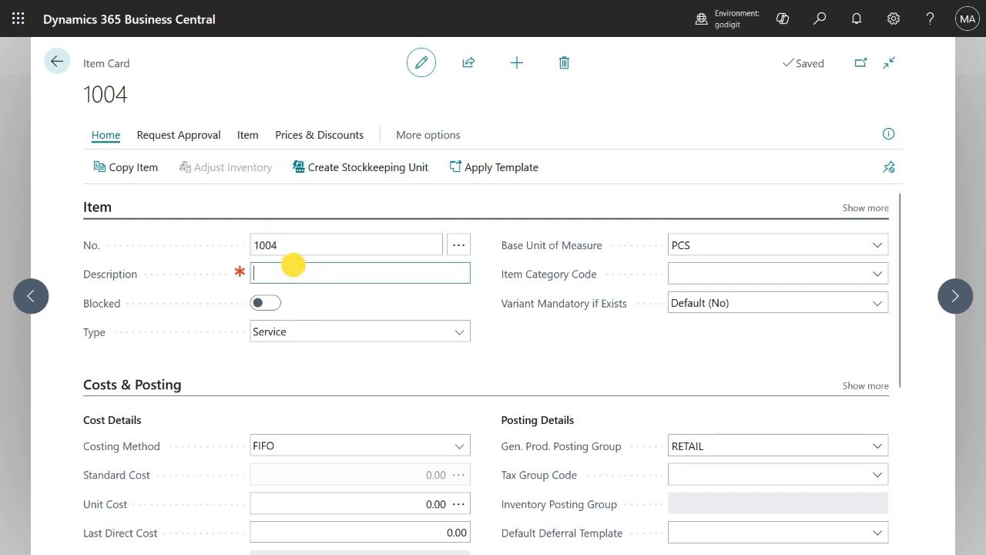
{"action": "left_click", "coordinate": [464, 333]}
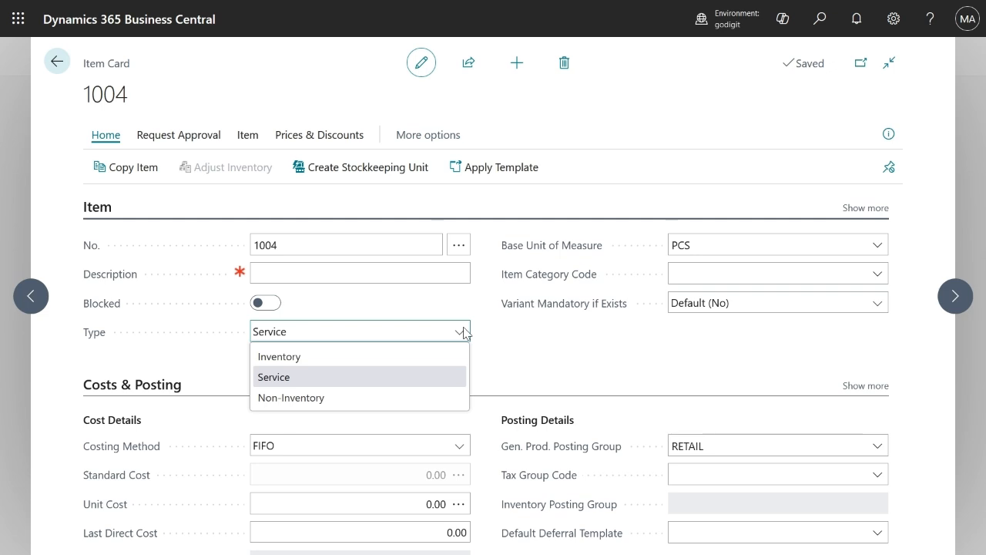
{"action": "left_click", "coordinate": [462, 332]}
{"action": "left_click", "coordinate": [347, 265]}
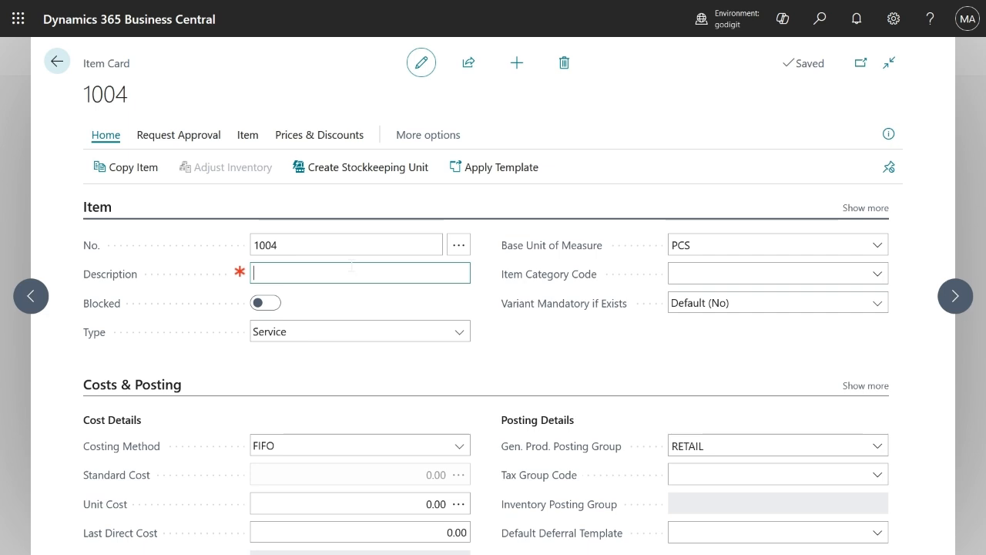
{"action": "type", "text": "Teaching D365 BC Sa"}
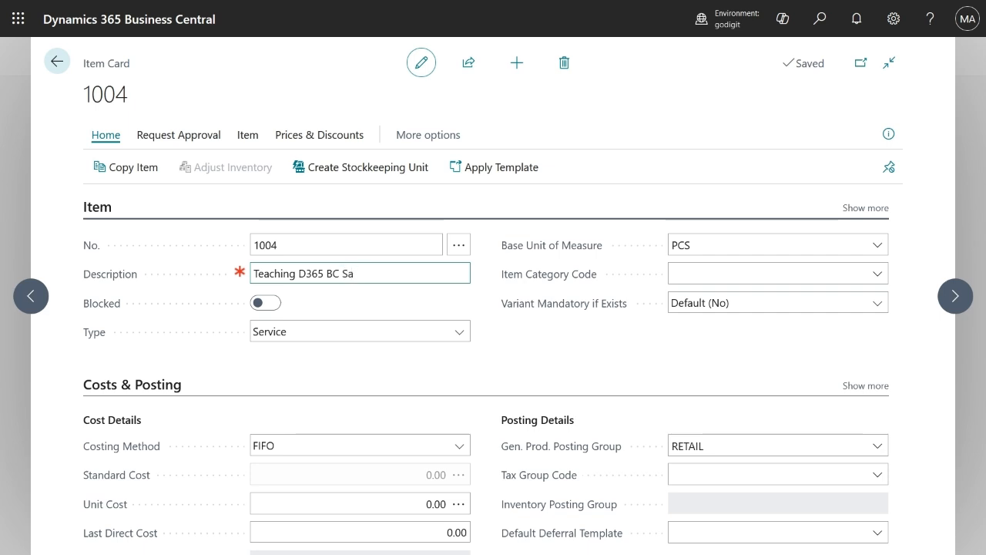
{"action": "type", "text": "les M"}
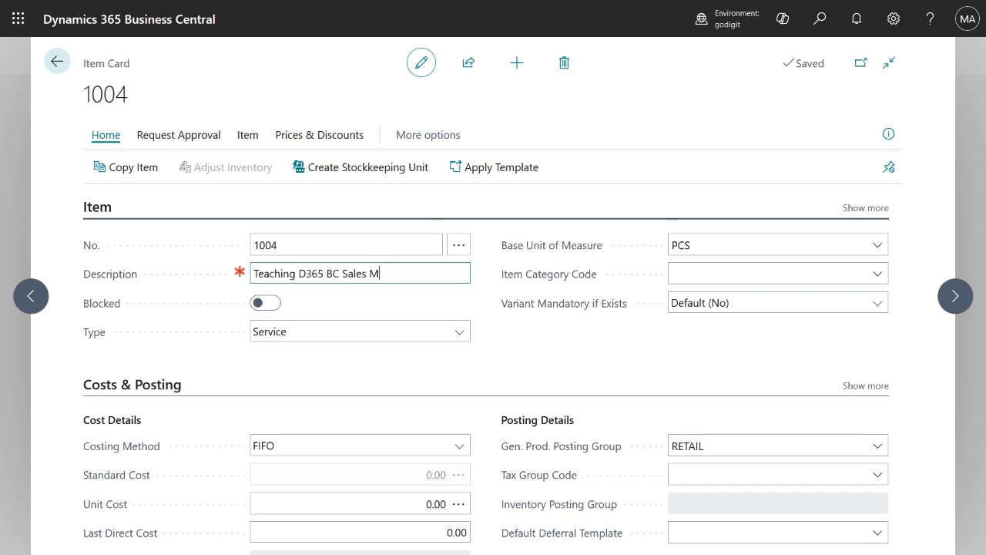
{"action": "type", "text": "odule"}
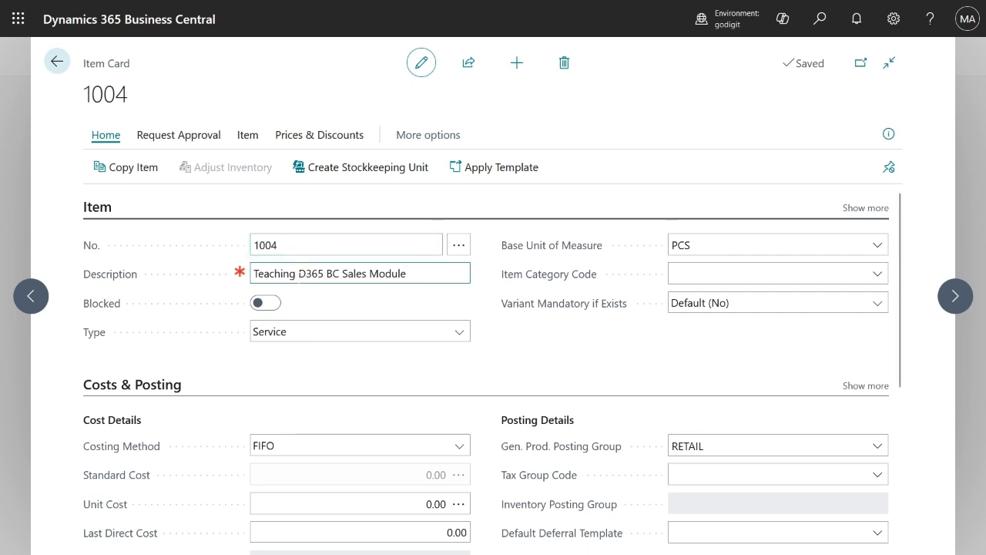
{"action": "left_click", "coordinate": [296, 275]}
{"action": "type", "text": "/Tra"}
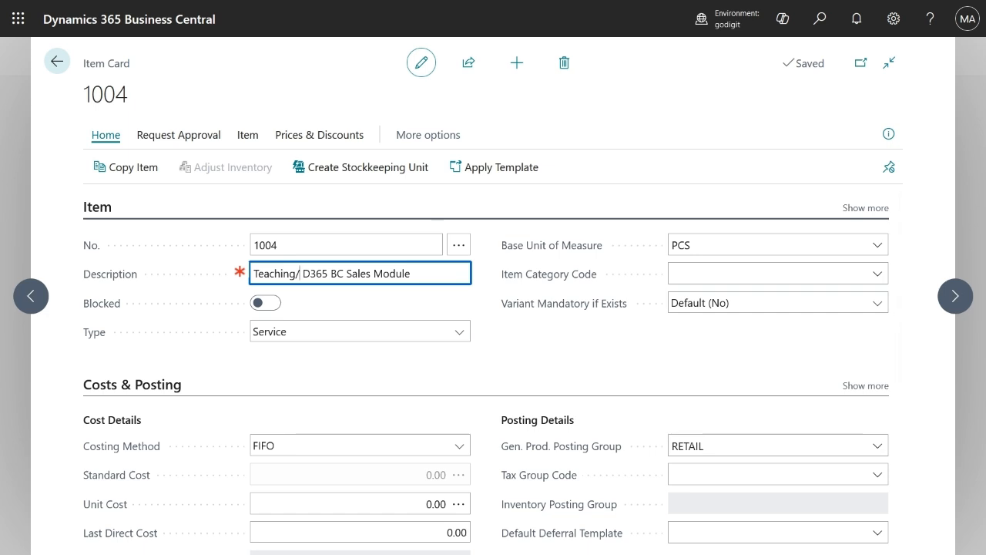
{"action": "type", "text": "ining"}
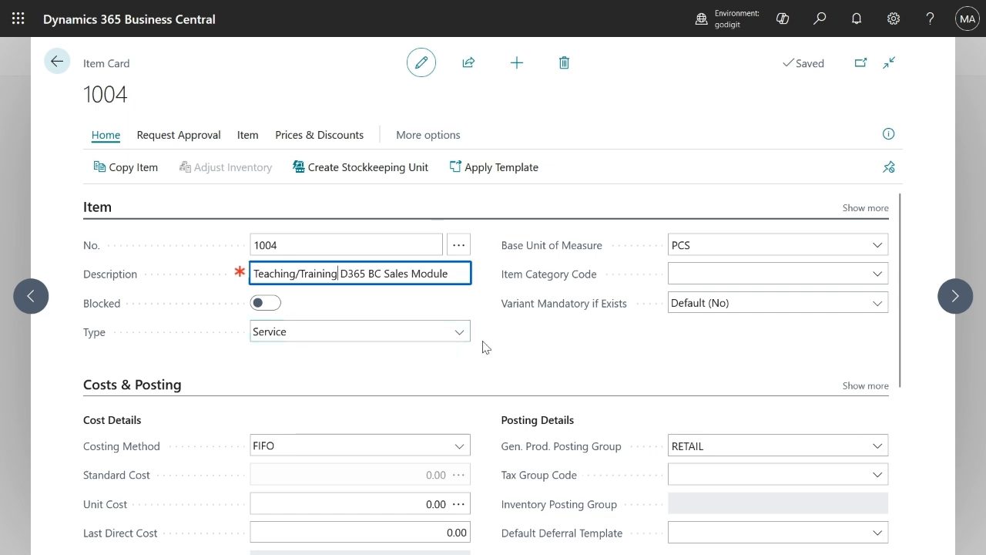
Step: Set the base unit of measure of item 1004 to HOUR
{"action": "left_click", "coordinate": [781, 239]}
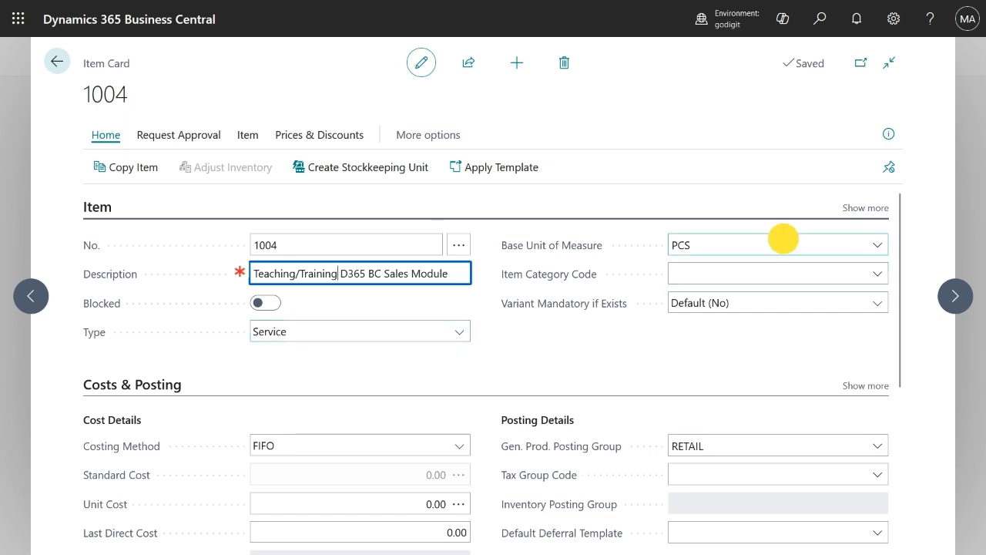
{"action": "type", "text": "hours"}
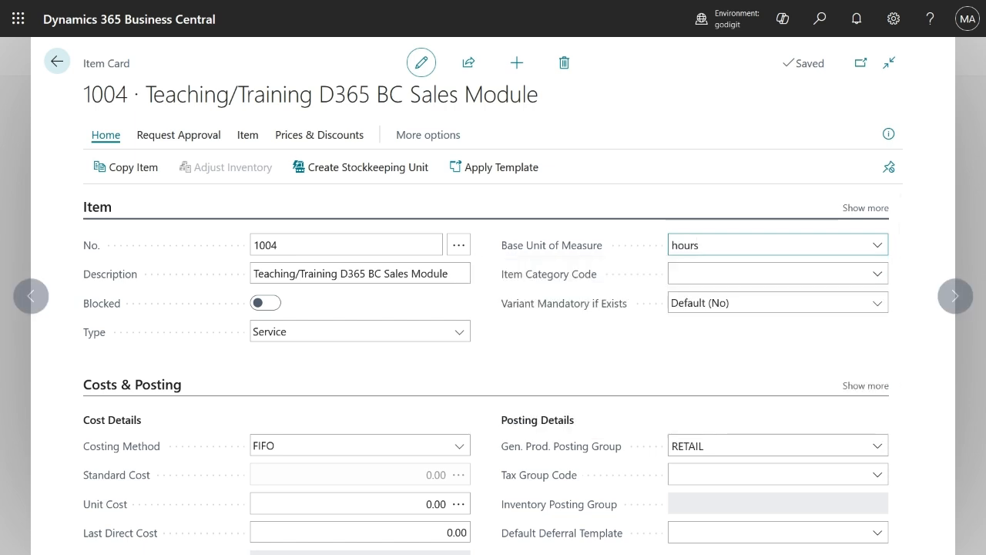
{"action": "key", "text": "BackSpace"}
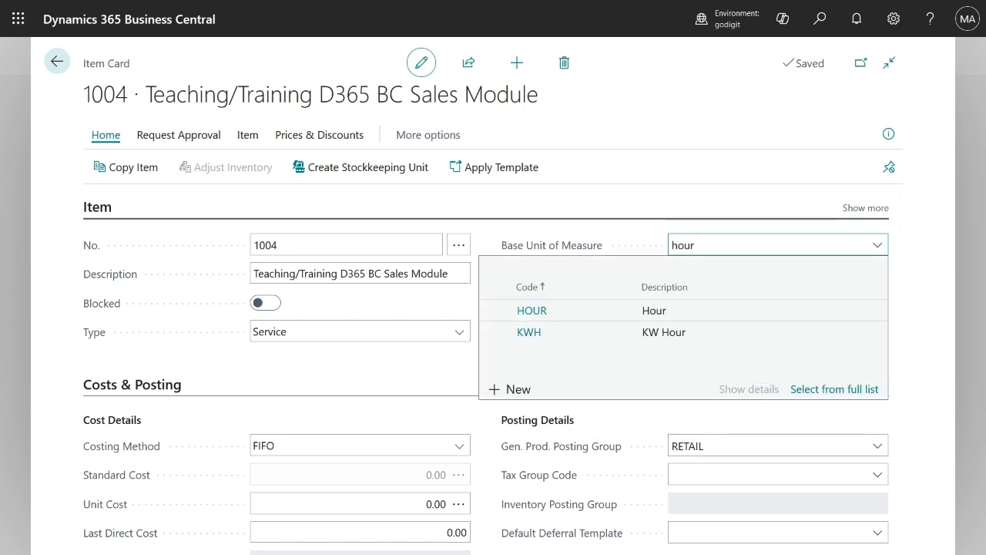
{"action": "left_click", "coordinate": [659, 306]}
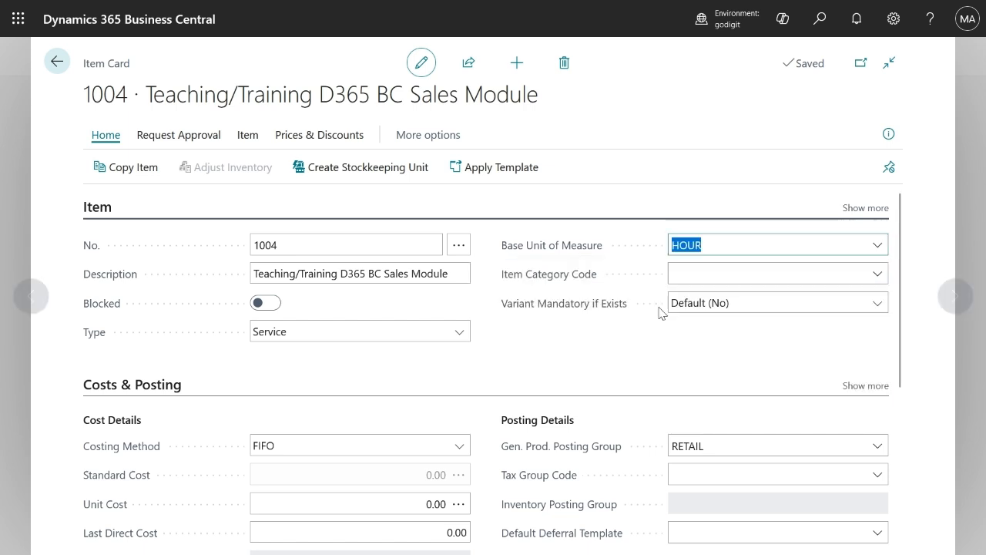
{"action": "left_click", "coordinate": [499, 382]}
{"action": "scroll", "coordinate": [500, 347], "scroll_direction": "down", "scroll_amount": 1}
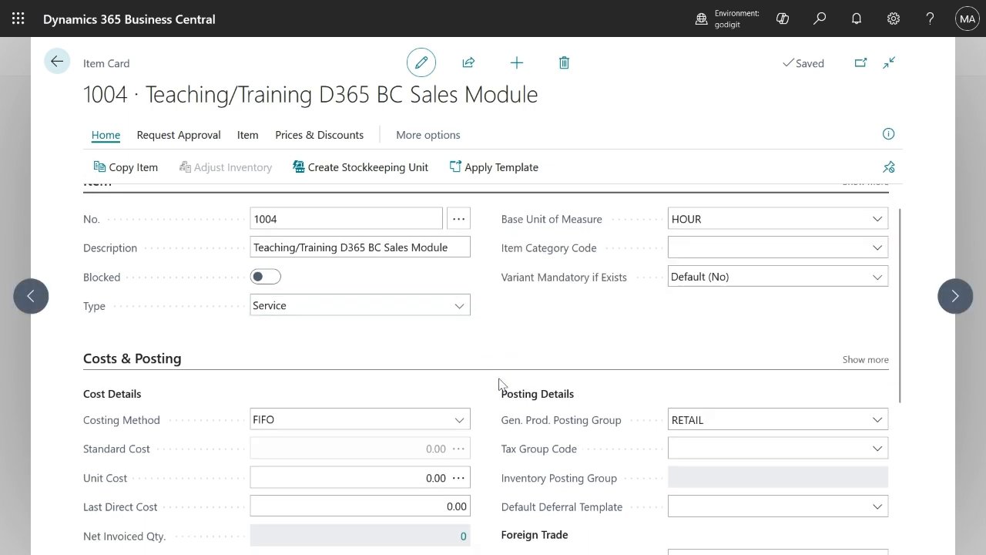
{"action": "scroll", "coordinate": [502, 382], "scroll_direction": "up", "scroll_amount": 1}
{"action": "left_click", "coordinate": [499, 215]}
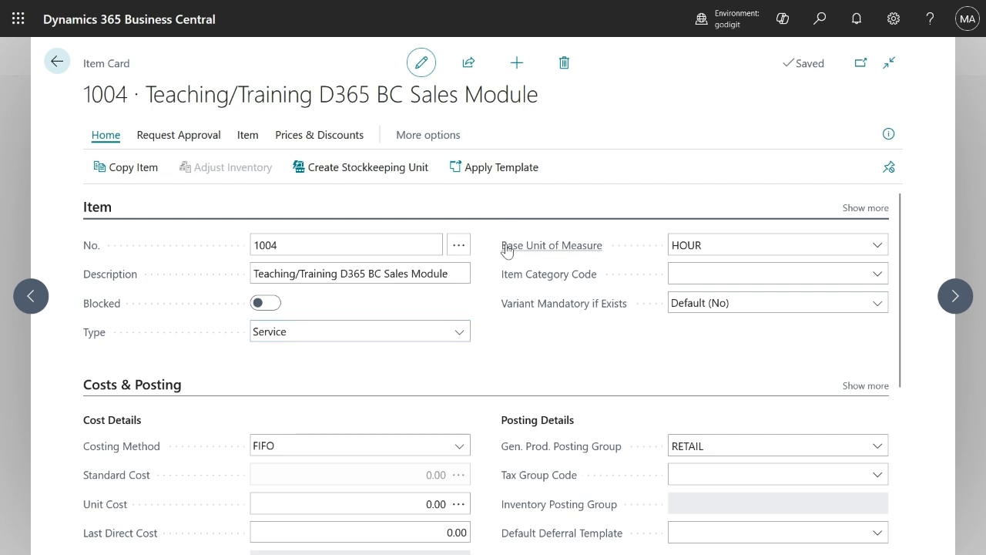
{"action": "mouse_move", "coordinate": [506, 251]}
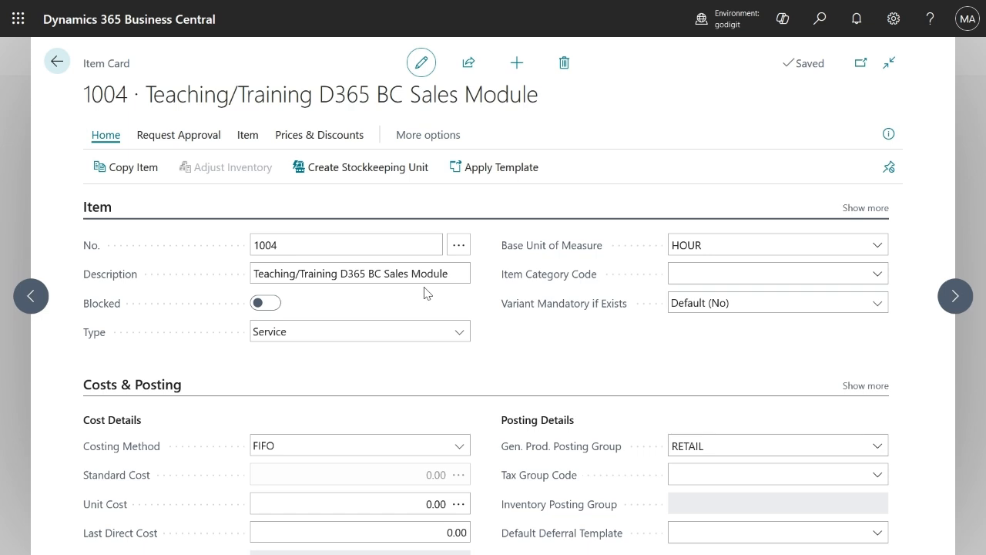
Step: Create another new item from the SERVICE template
{"action": "left_click", "coordinate": [519, 61]}
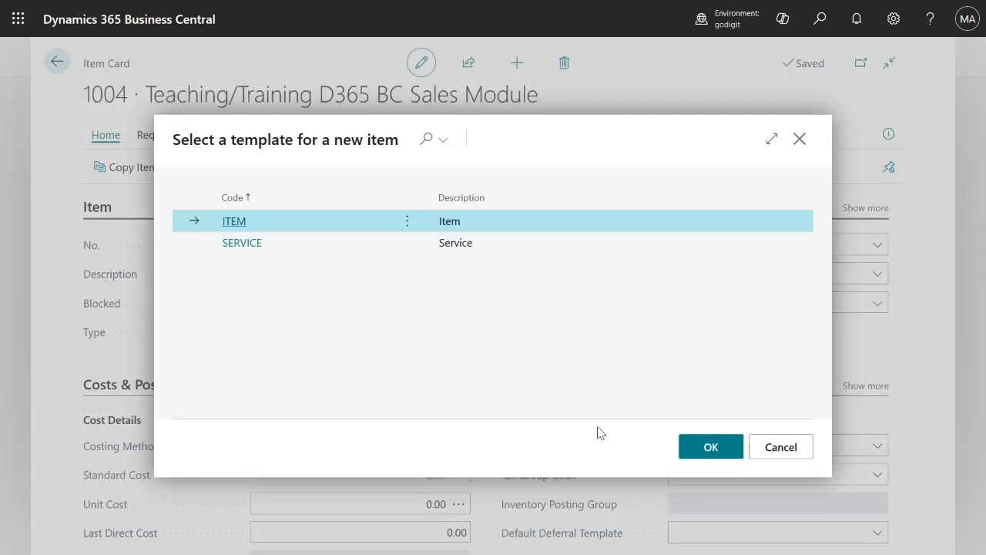
{"action": "left_click", "coordinate": [504, 244]}
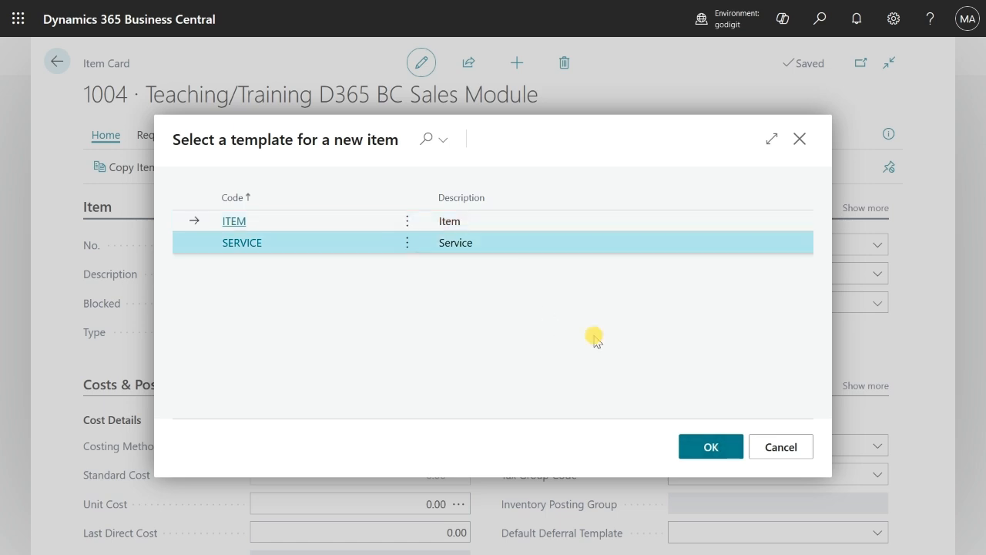
{"action": "left_click", "coordinate": [717, 450]}
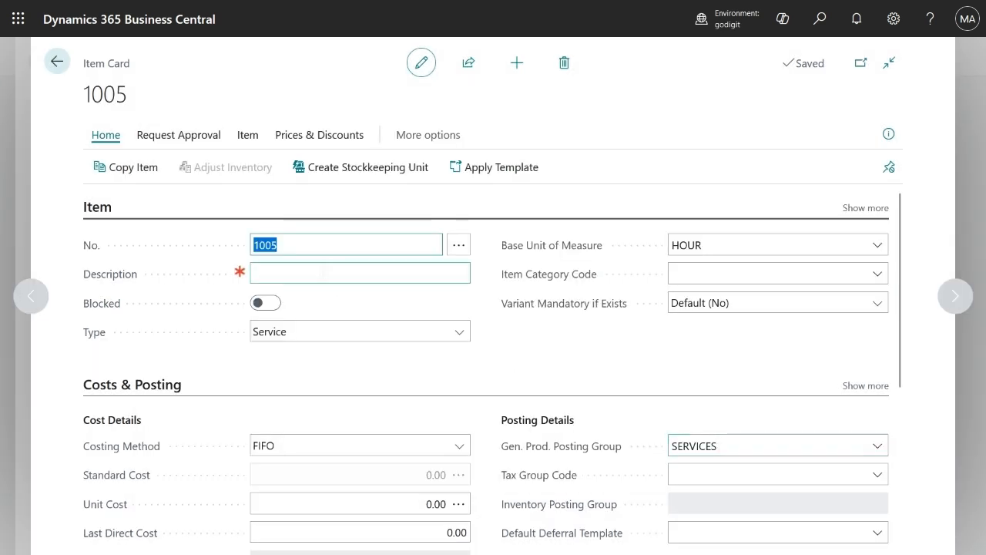
Step: Enter "Training D365 BC Service Module" as the new service-type item's description
{"action": "left_click", "coordinate": [321, 271]}
{"action": "type", "text": "Tra"}
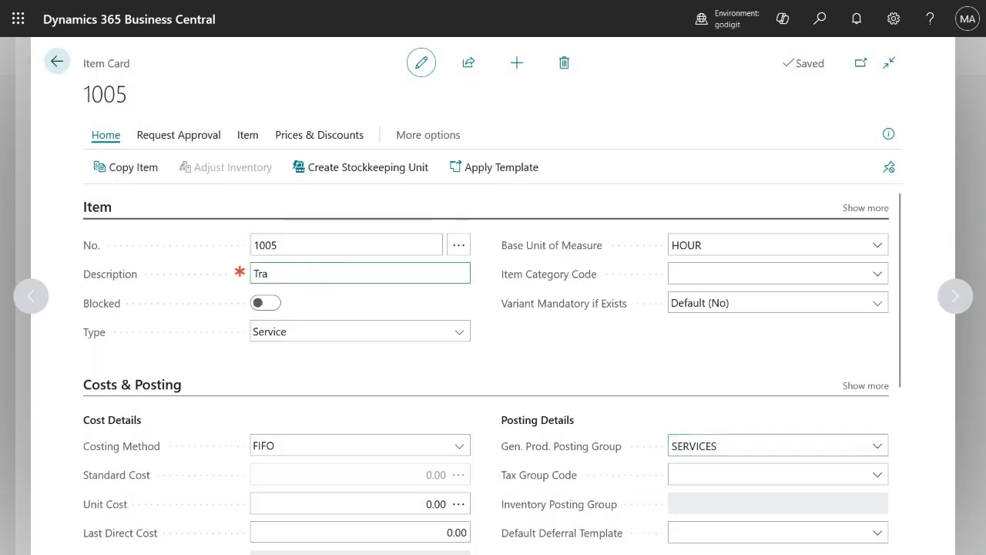
{"action": "type", "text": "inin"}
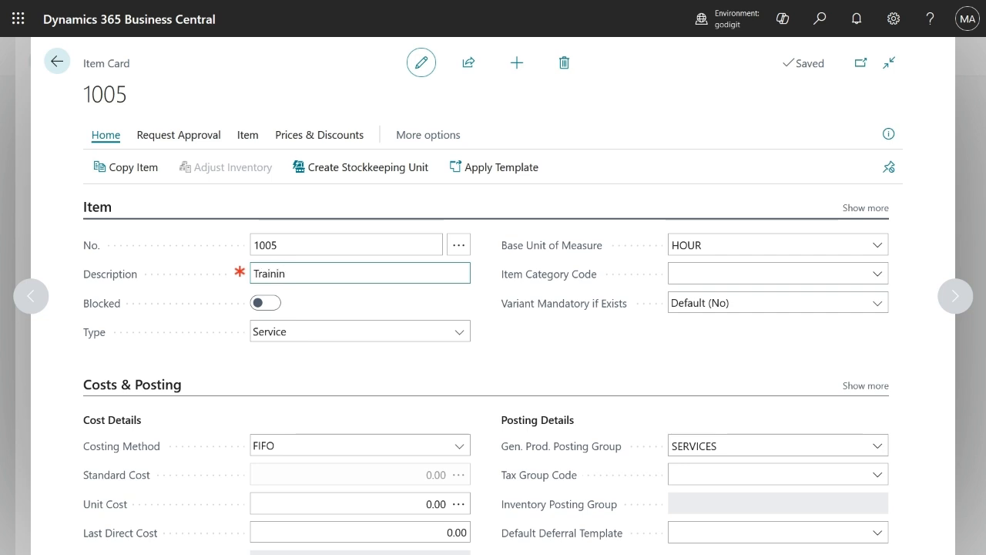
{"action": "type", "text": "g D365 VC"}
{"action": "key", "text": "BackSpace"}
{"action": "key", "text": "BackSpace"}
{"action": "type", "text": "BC Service Module"}
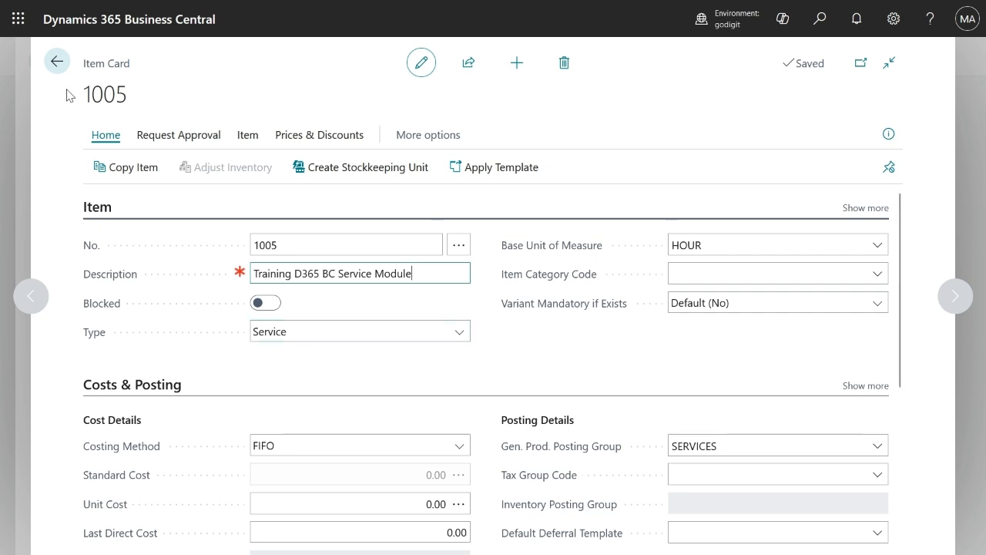
Step: Close both open item cards and go back from the Items list to the company home page
{"action": "left_click", "coordinate": [55, 63]}
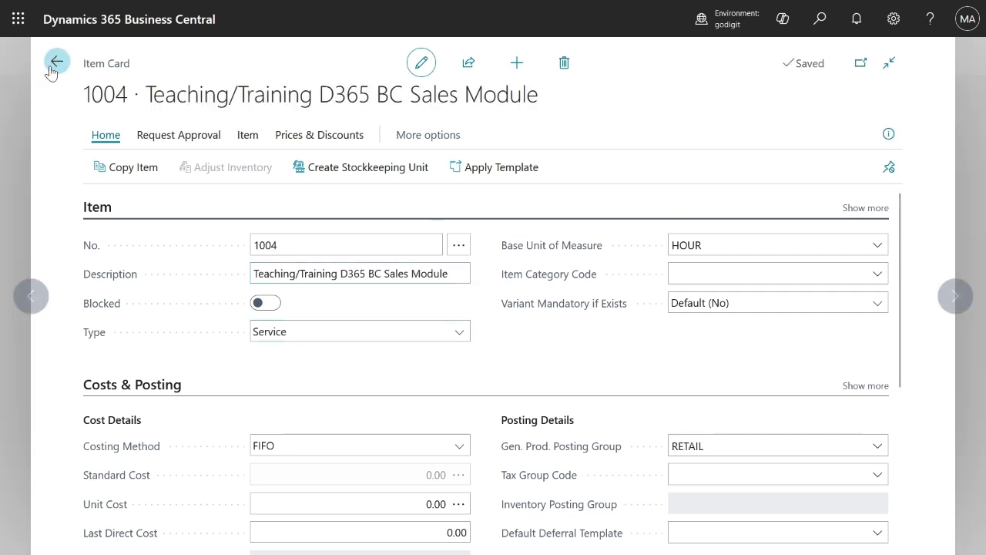
{"action": "left_click", "coordinate": [51, 68]}
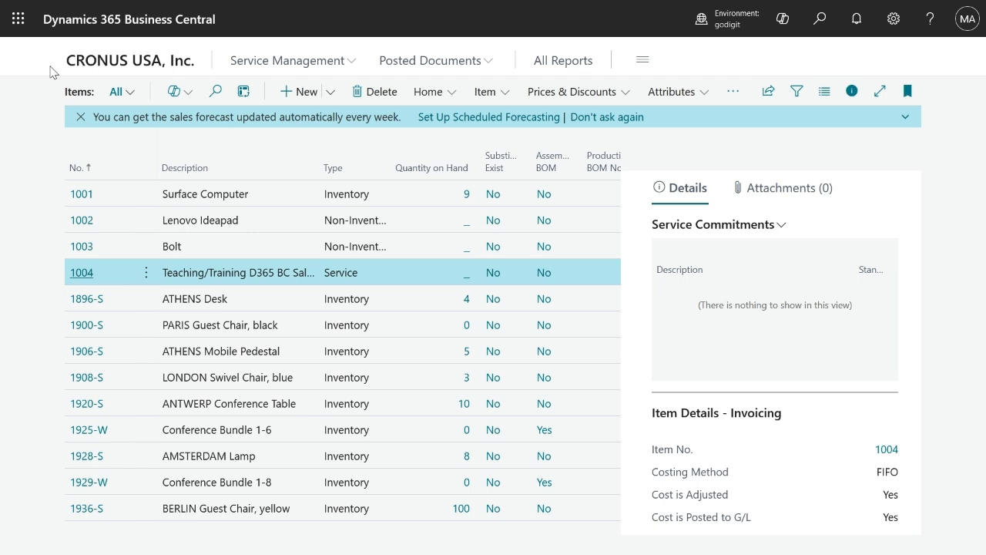
{"action": "left_click", "coordinate": [108, 62]}
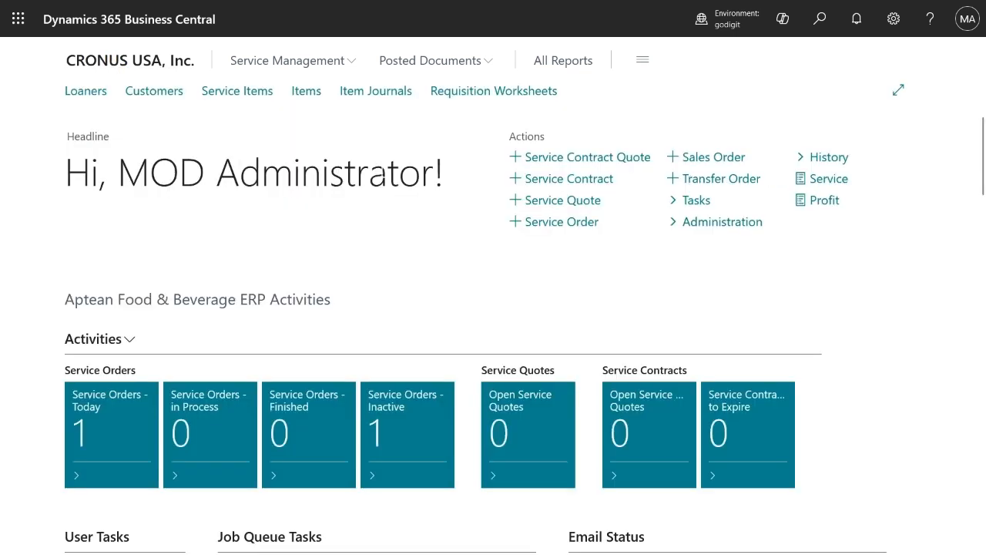
Step: Create a new service item in the Service Items list with the description "Keyboard"
{"action": "left_click", "coordinate": [246, 99]}
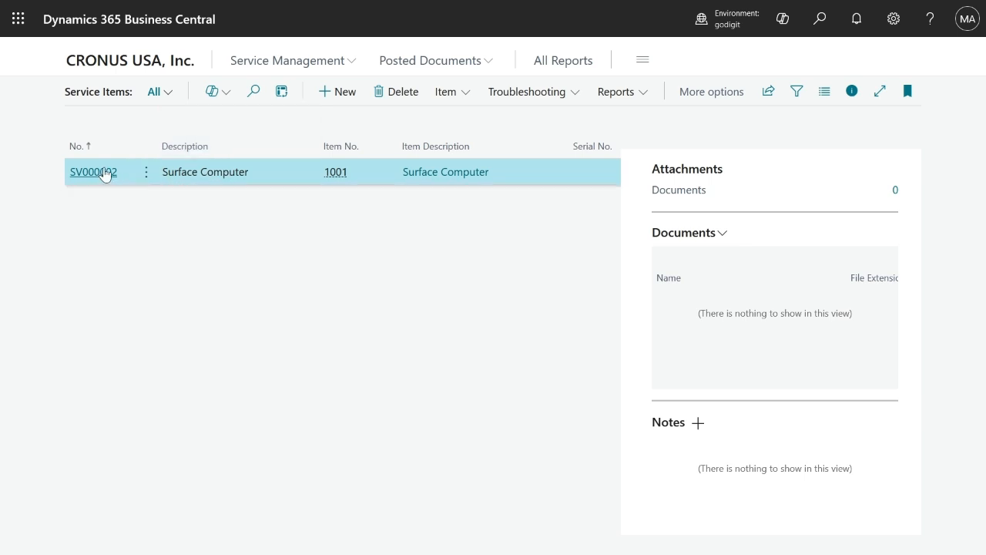
{"action": "left_click", "coordinate": [338, 91]}
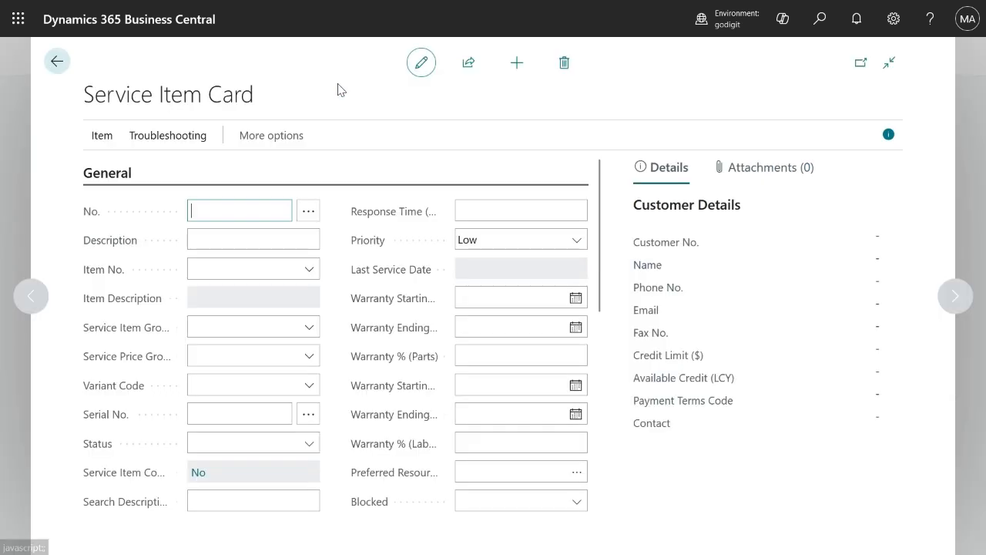
{"action": "left_click", "coordinate": [241, 236]}
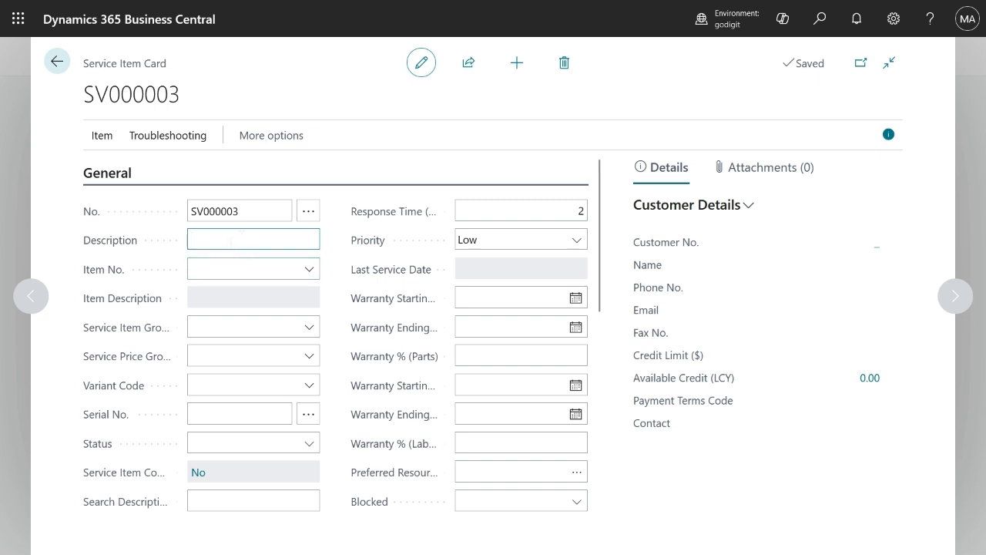
{"action": "left_click", "coordinate": [230, 241]}
{"action": "type", "text": "Ke"}
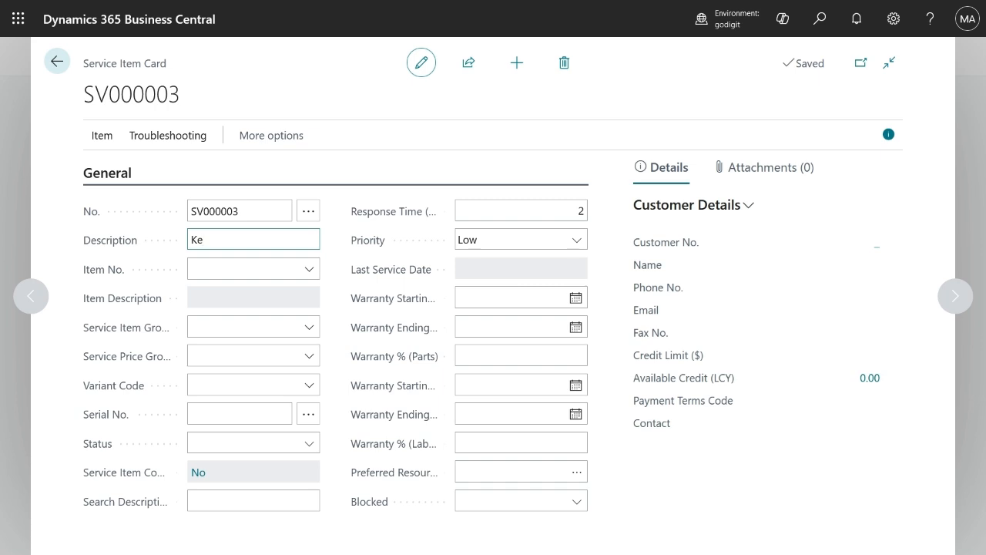
{"action": "type", "text": "yboard"}
Step: Link the Keyboard service item to item 1002 (Lenovo Ideapad) and assign it the SERVICE service item group
{"action": "left_click", "coordinate": [260, 266]}
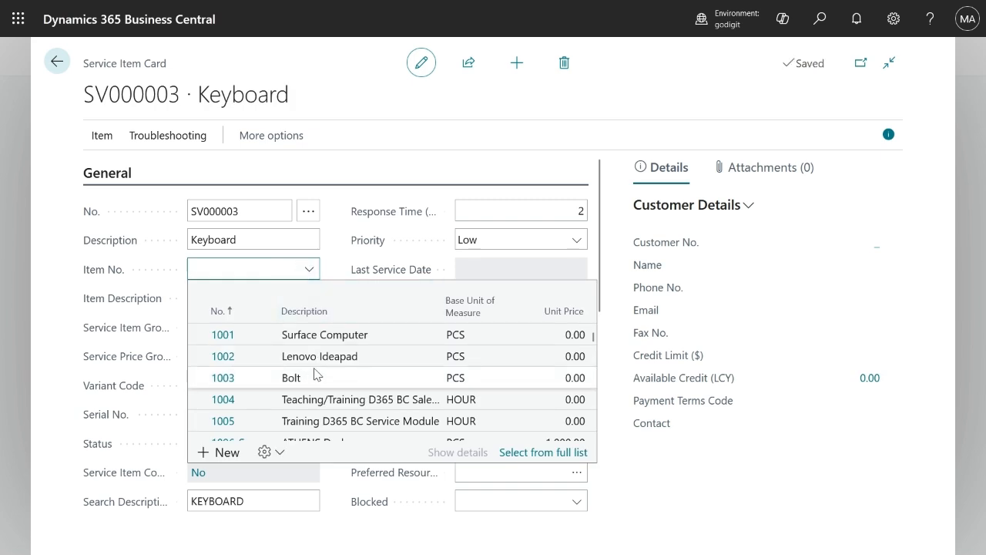
{"action": "left_click", "coordinate": [306, 358]}
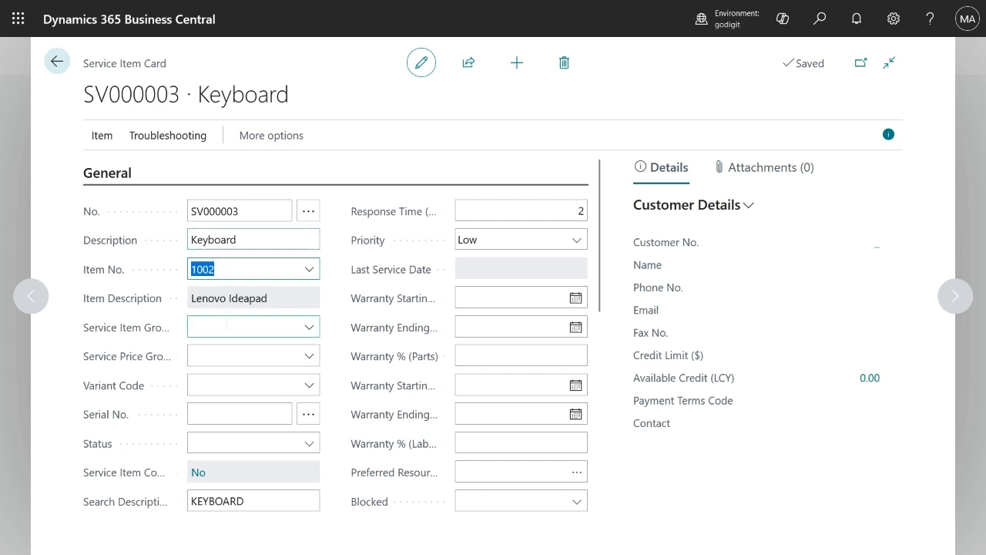
{"action": "scroll", "coordinate": [227, 326], "scroll_direction": "down", "scroll_amount": 1}
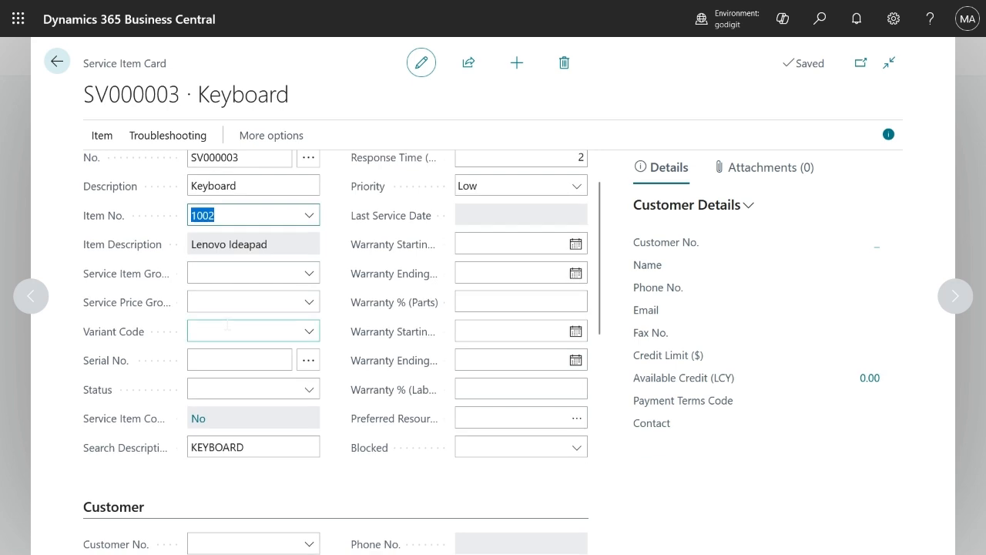
{"action": "left_click", "coordinate": [312, 275]}
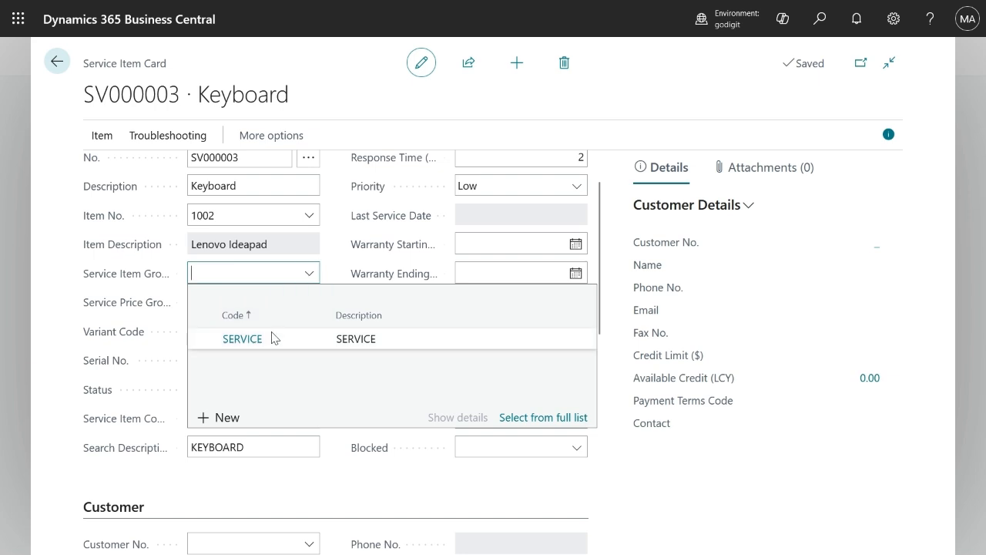
{"action": "left_click", "coordinate": [264, 338]}
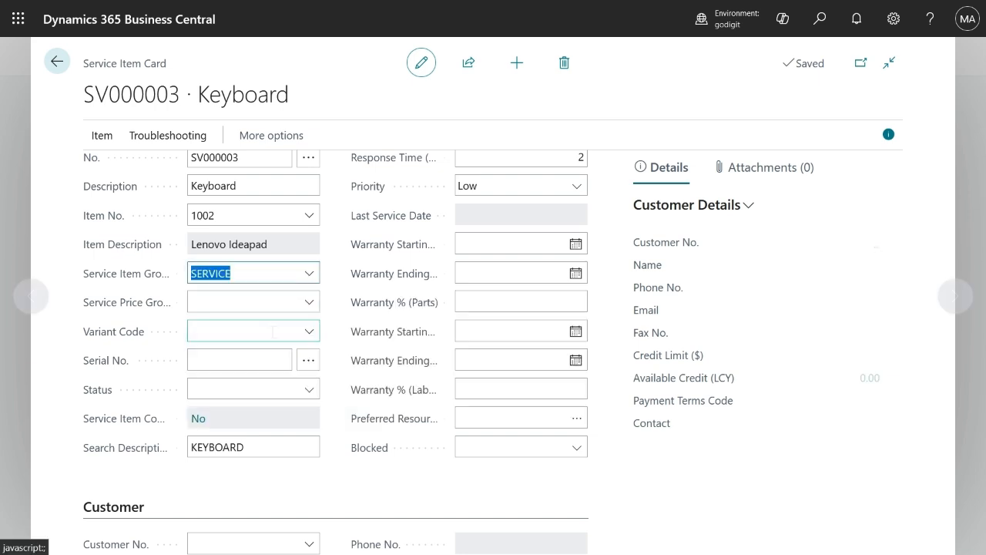
Step: Examine the Keyboard service item's serial number, available status options, response time and priority fields
{"action": "scroll", "coordinate": [291, 306], "scroll_direction": "down", "scroll_amount": 1}
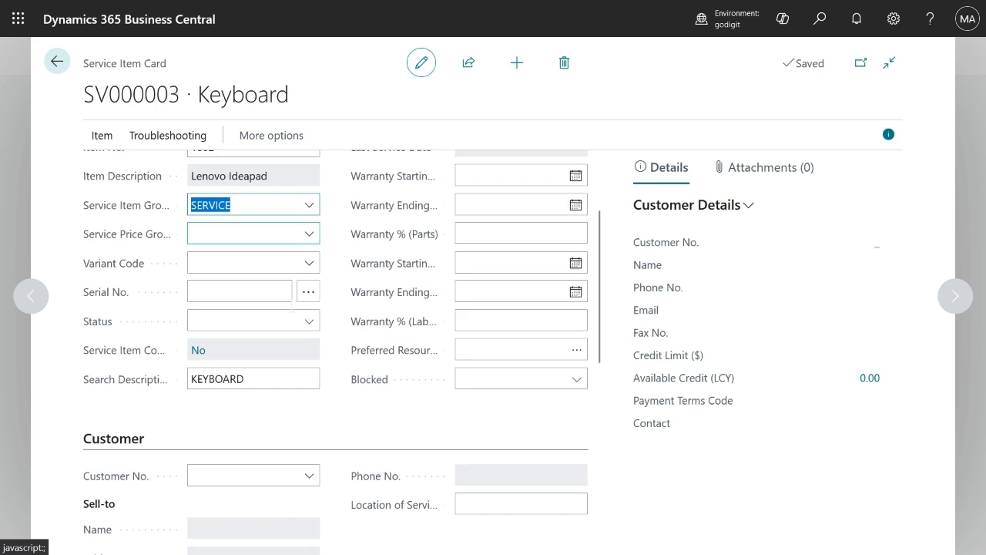
{"action": "left_click", "coordinate": [257, 290]}
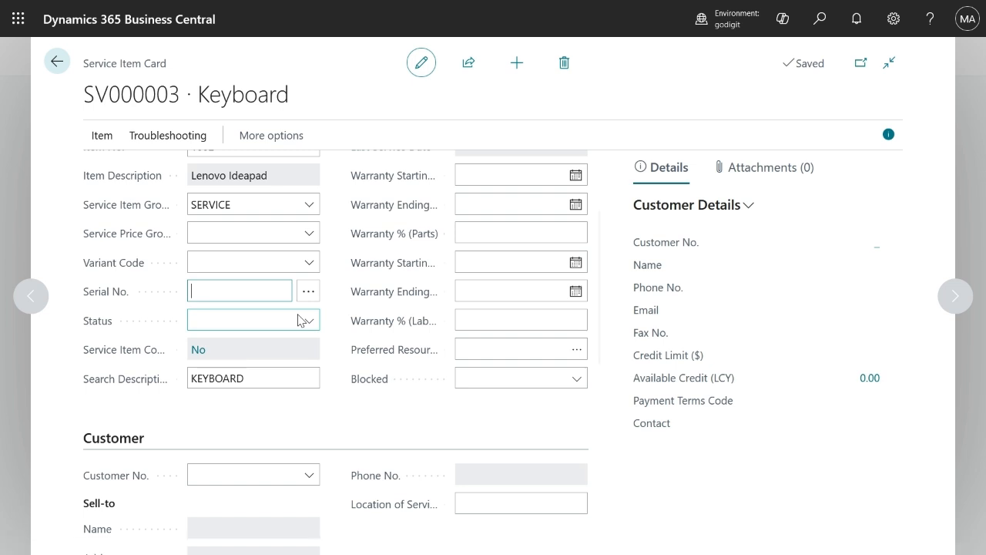
{"action": "scroll", "coordinate": [299, 320], "scroll_direction": "down", "scroll_amount": 2}
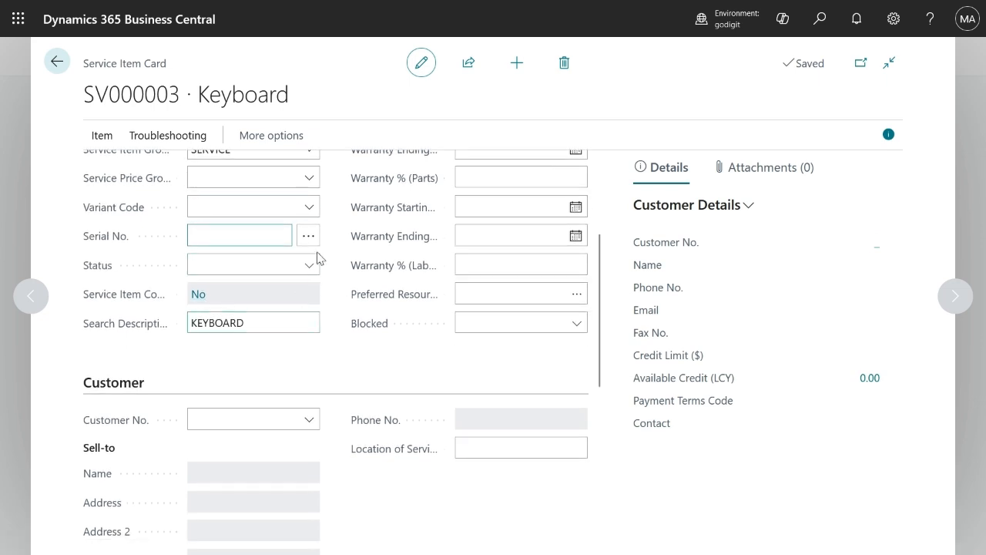
{"action": "left_click", "coordinate": [305, 263]}
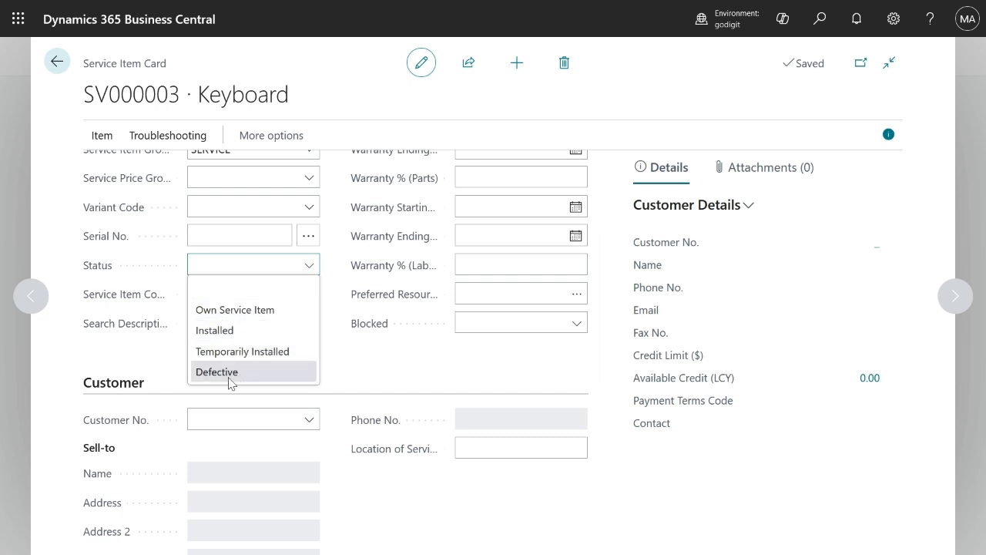
{"action": "left_click", "coordinate": [249, 293]}
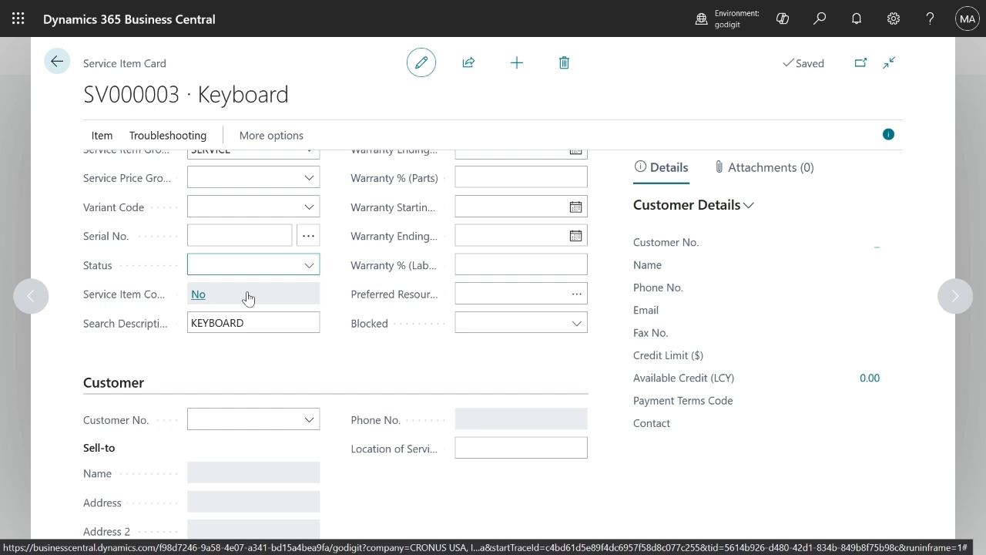
{"action": "scroll", "coordinate": [416, 275], "scroll_direction": "up", "scroll_amount": 3}
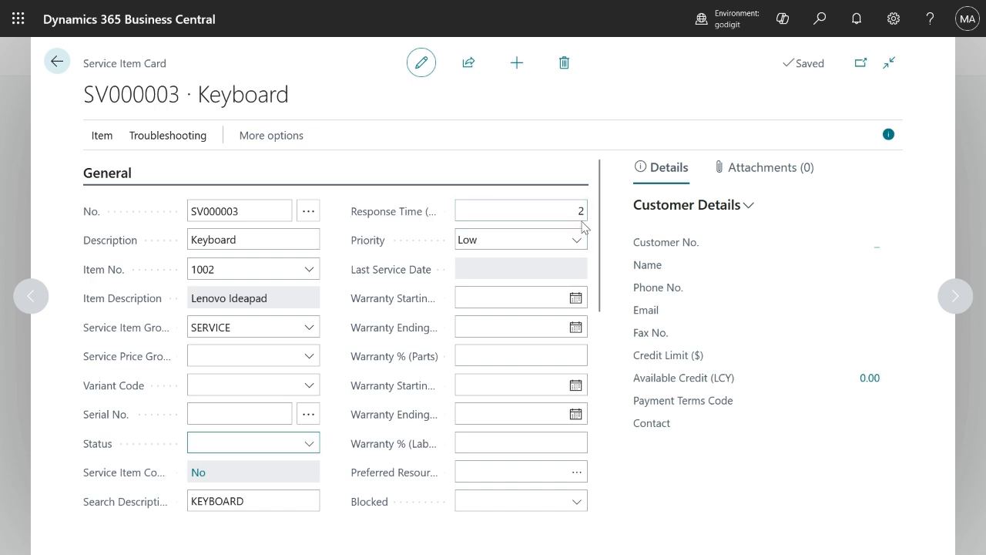
{"action": "mouse_move", "coordinate": [394, 213]}
{"action": "left_click", "coordinate": [580, 246]}
{"action": "left_click", "coordinate": [580, 246]}
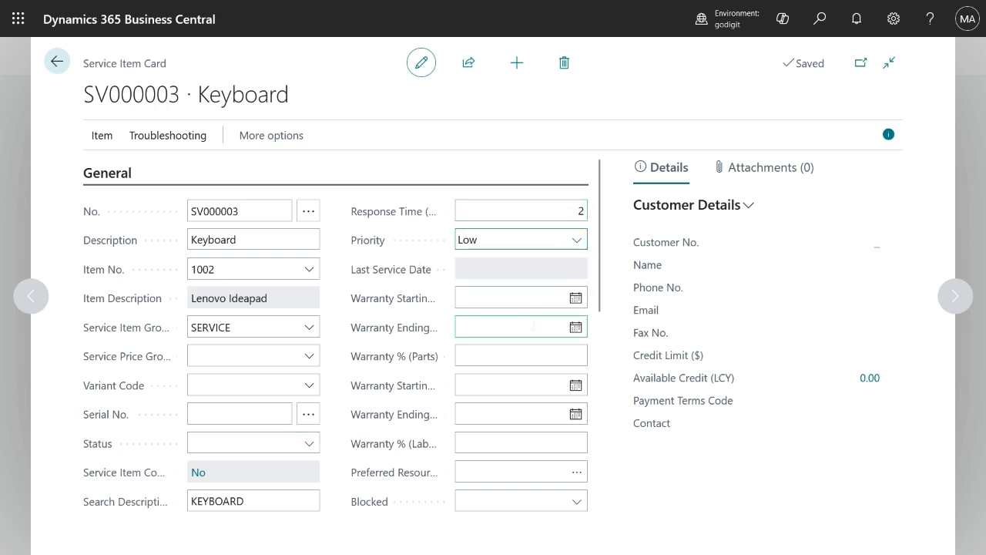
Step: Set the Keyboard service item's parts warranty starting date to 12/1/2024
{"action": "scroll", "coordinate": [533, 325], "scroll_direction": "down", "scroll_amount": 1}
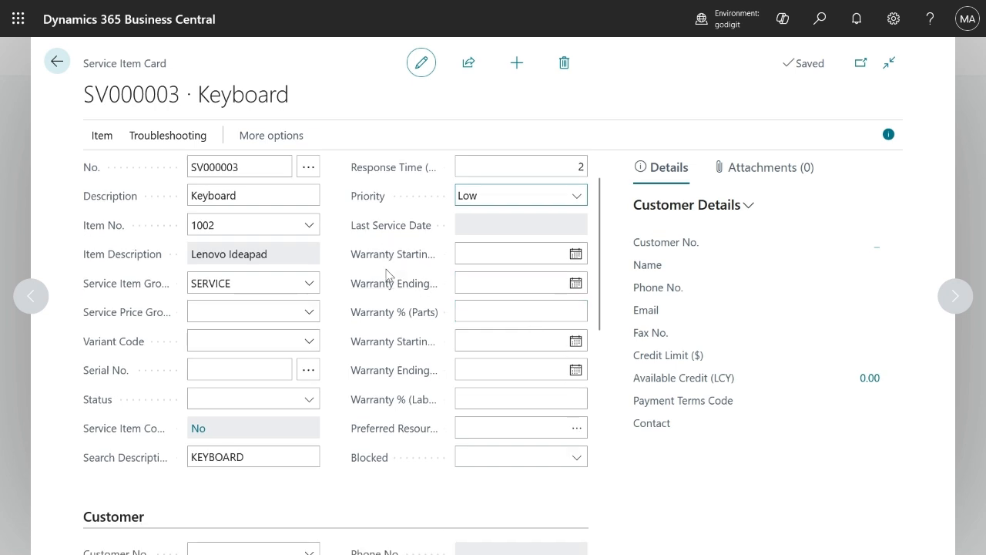
{"action": "mouse_move", "coordinate": [390, 295]}
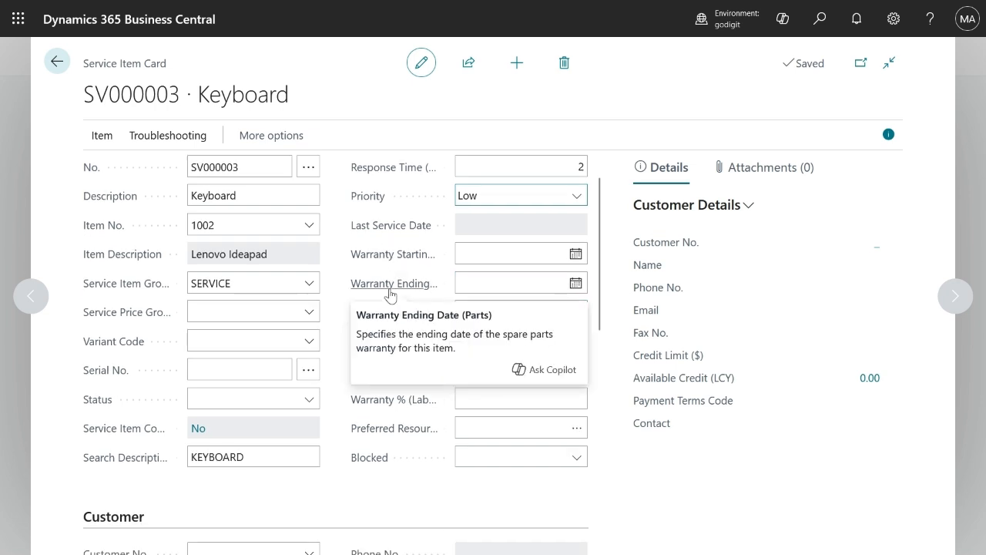
{"action": "left_click", "coordinate": [526, 259]}
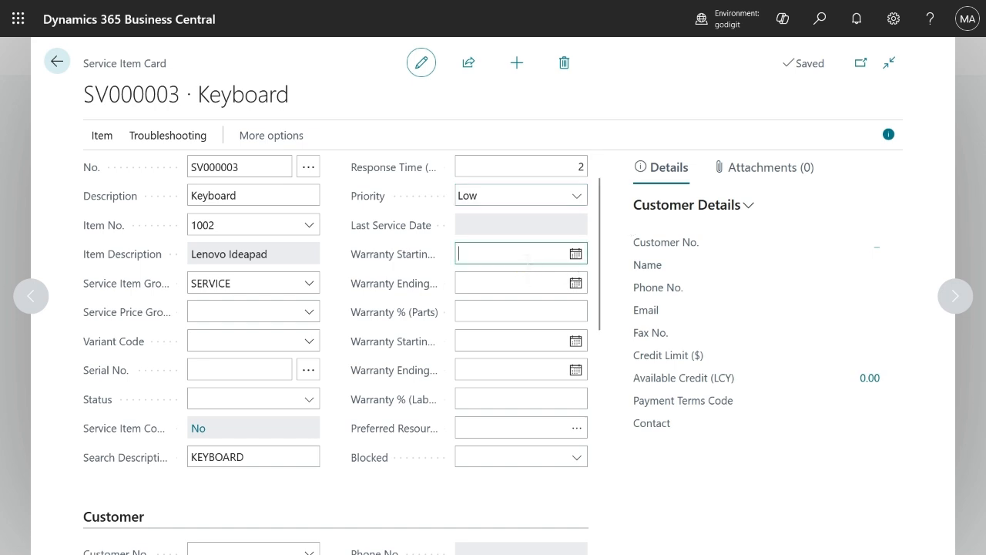
{"action": "left_click", "coordinate": [576, 253]}
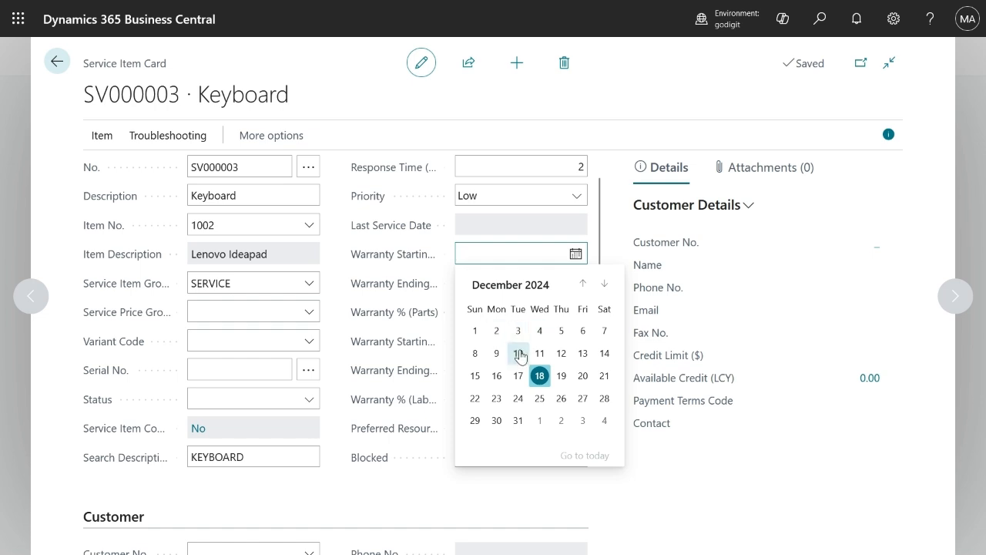
{"action": "left_click", "coordinate": [475, 332]}
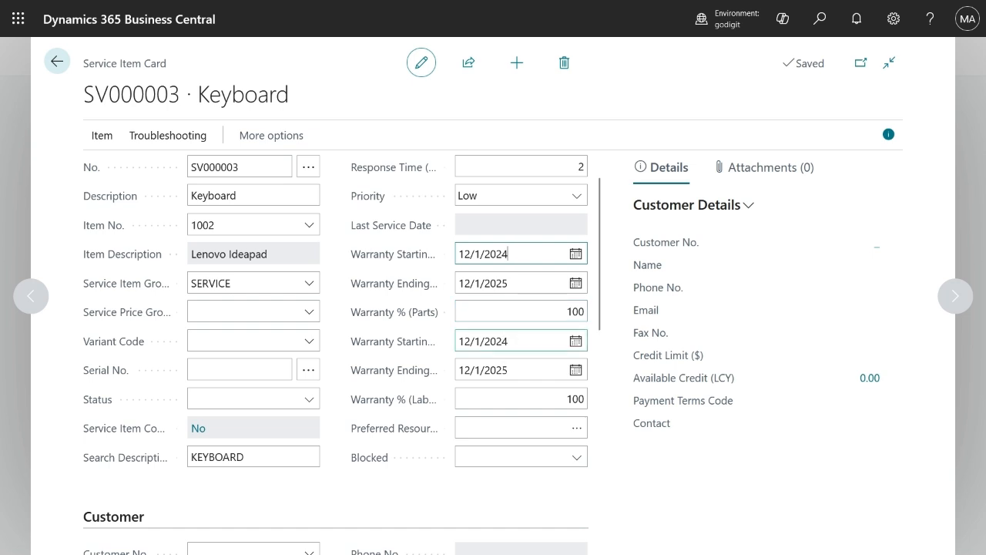
{"action": "mouse_move", "coordinate": [418, 355]}
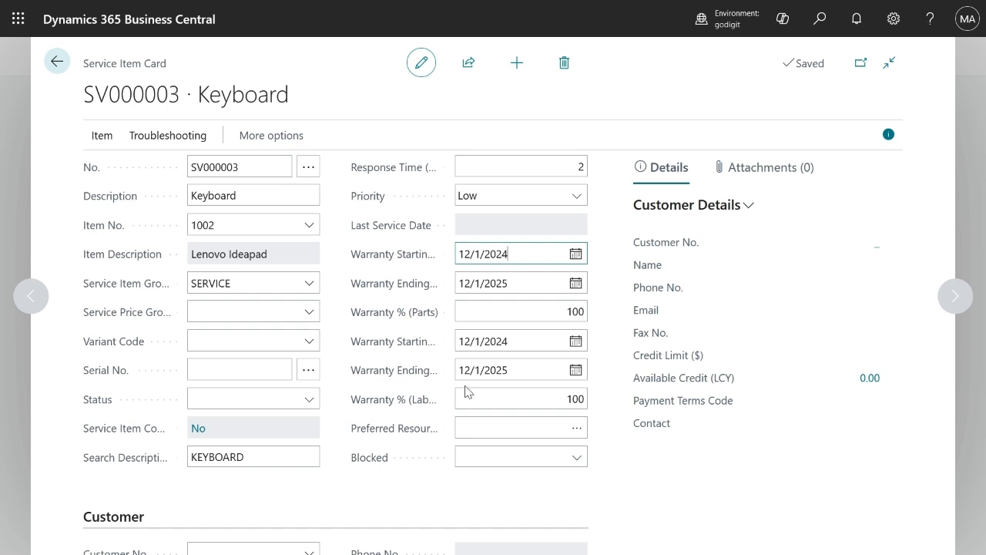
Step: Review the general and customer fields of the Keyboard service item card and exit the browser's full-screen view
{"action": "scroll", "coordinate": [465, 388], "scroll_direction": "down", "scroll_amount": 5}
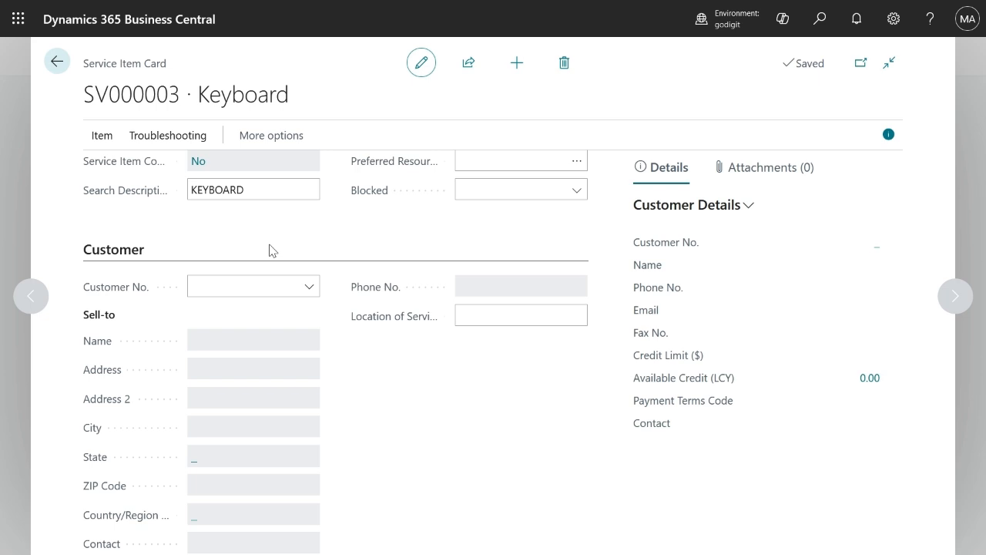
{"action": "scroll", "coordinate": [270, 249], "scroll_direction": "down", "scroll_amount": 1}
{"action": "scroll", "coordinate": [269, 249], "scroll_direction": "up", "scroll_amount": 4}
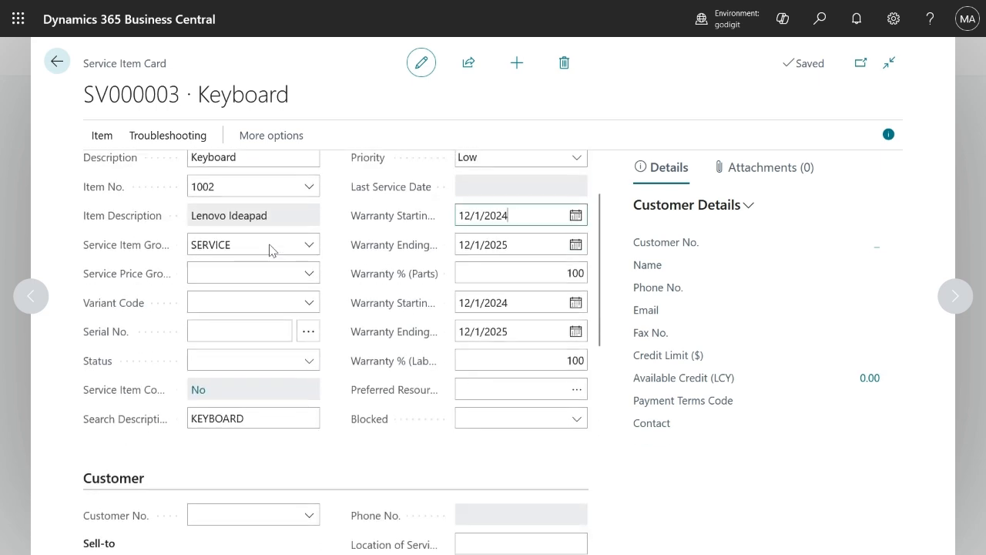
{"action": "scroll", "coordinate": [265, 229], "scroll_direction": "down", "scroll_amount": 1}
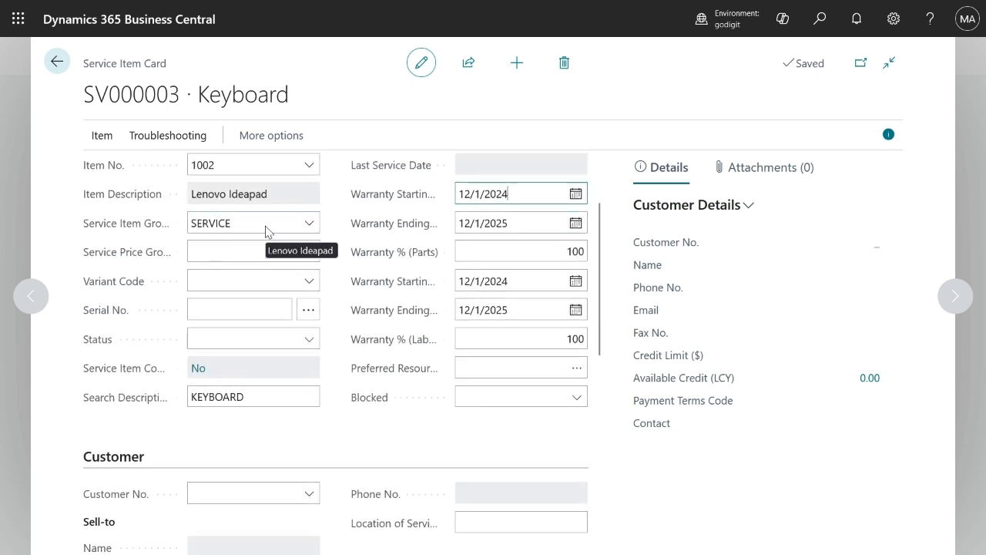
{"action": "scroll", "coordinate": [265, 228], "scroll_direction": "down", "scroll_amount": 2}
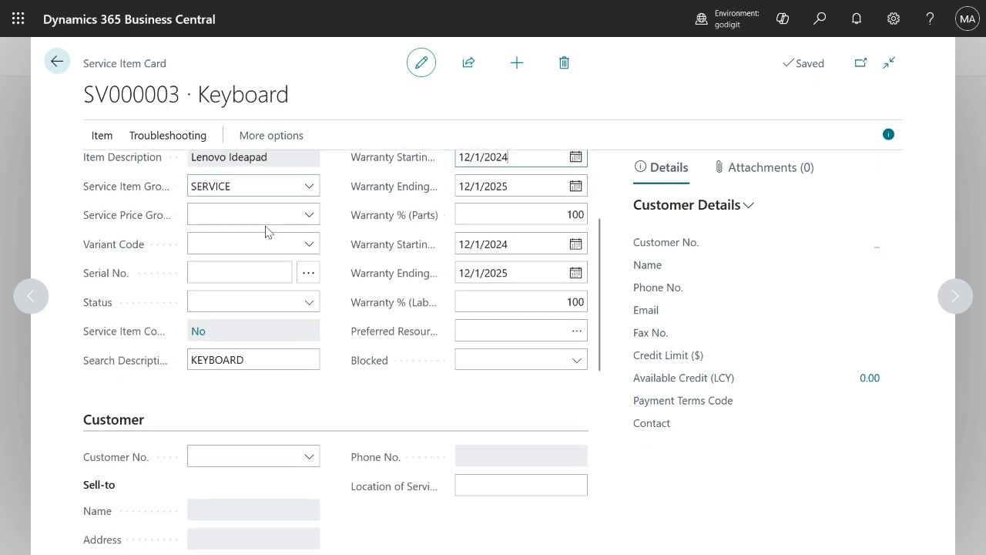
{"action": "scroll", "coordinate": [138, 266], "scroll_direction": "down", "scroll_amount": 3}
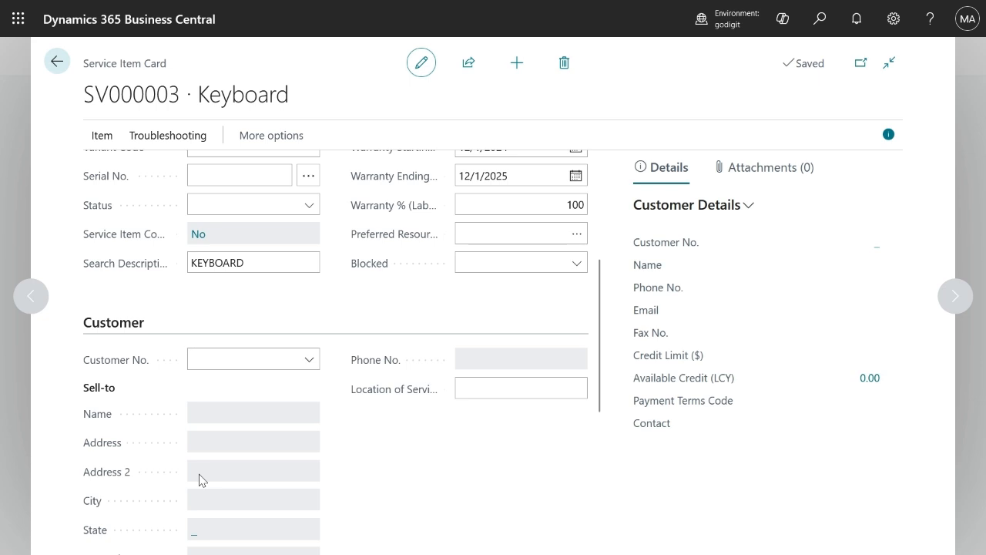
{"action": "key", "text": "F11"}
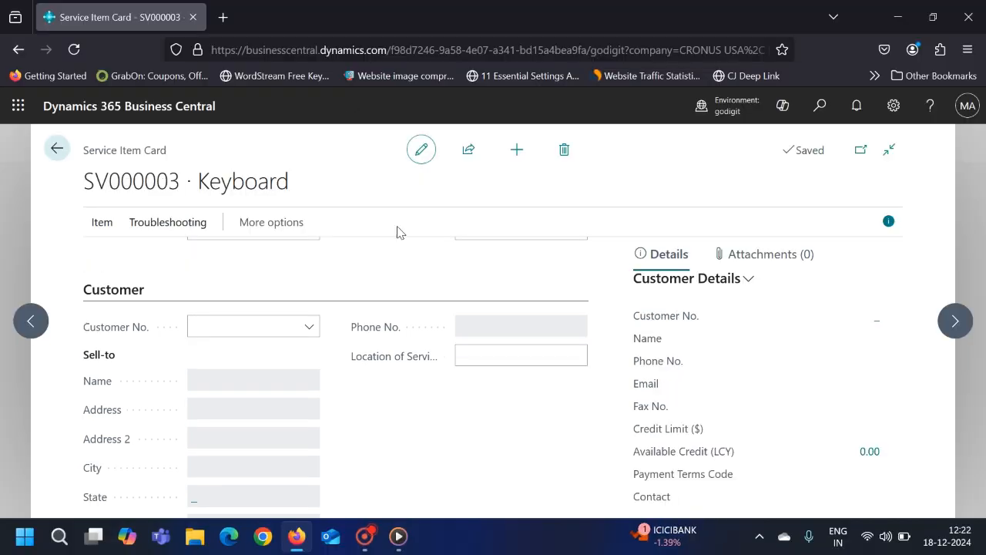
{"action": "scroll", "coordinate": [415, 290], "scroll_direction": "down", "scroll_amount": 2}
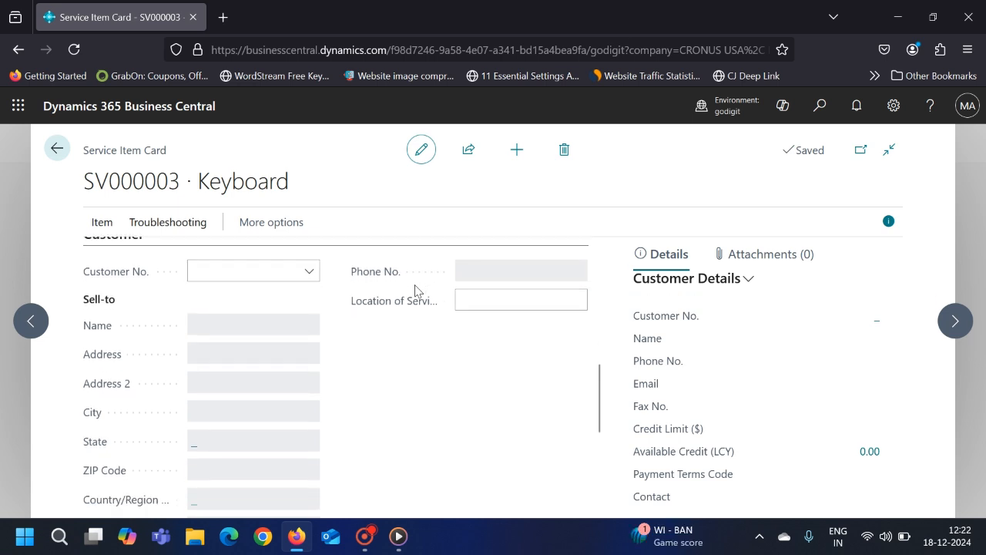
Step: Close the Keyboard service item card and return from the Service Items list to the company home page
{"action": "left_click", "coordinate": [57, 152]}
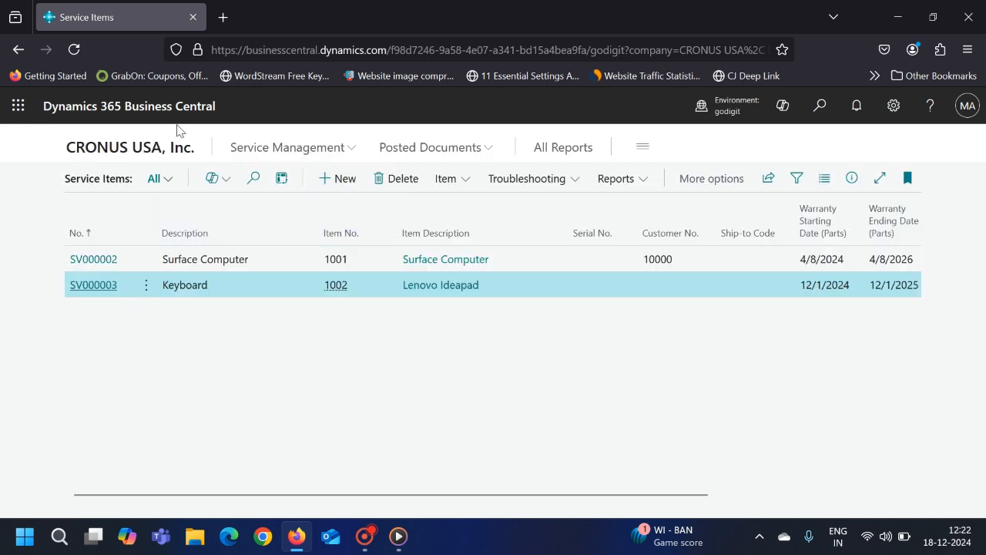
{"action": "left_click", "coordinate": [132, 151]}
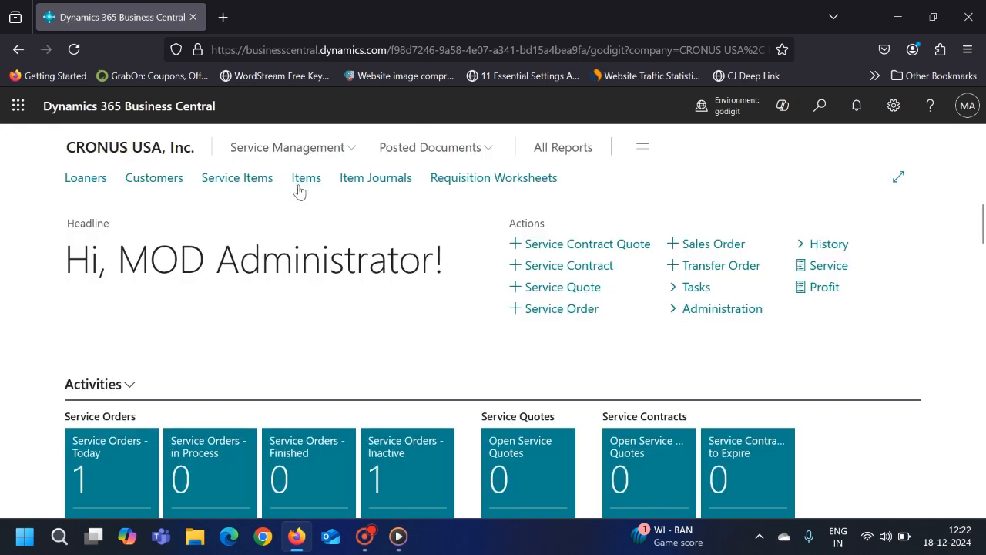
Step: Look through the item types in the Items list and go back via the home page to the Service Items list
{"action": "left_click", "coordinate": [300, 191]}
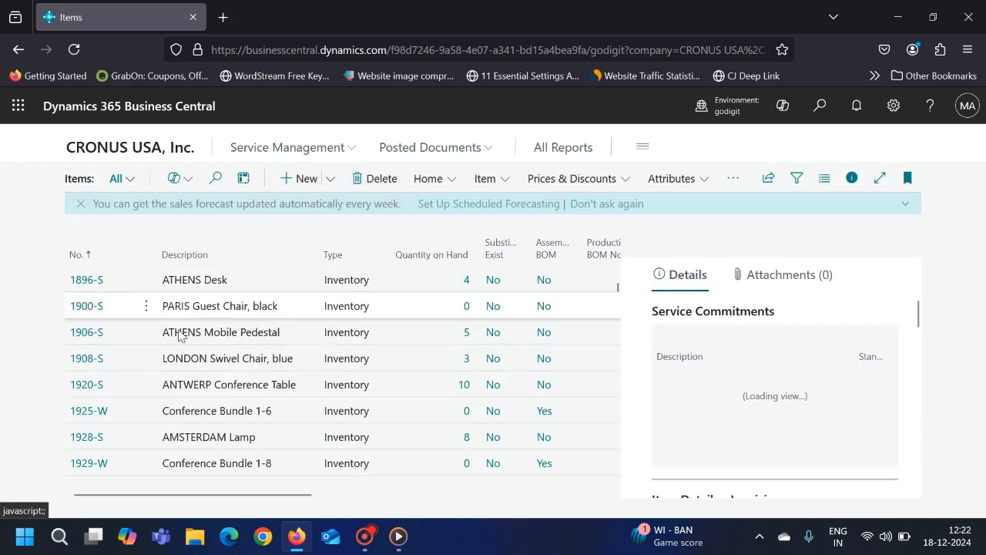
{"action": "scroll", "coordinate": [178, 335], "scroll_direction": "down", "scroll_amount": 2}
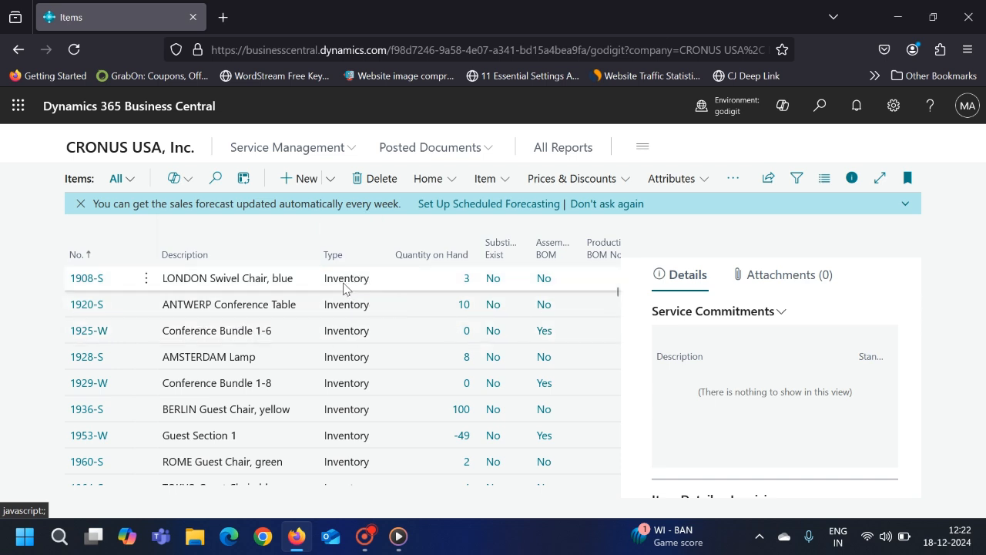
{"action": "left_click", "coordinate": [92, 152]}
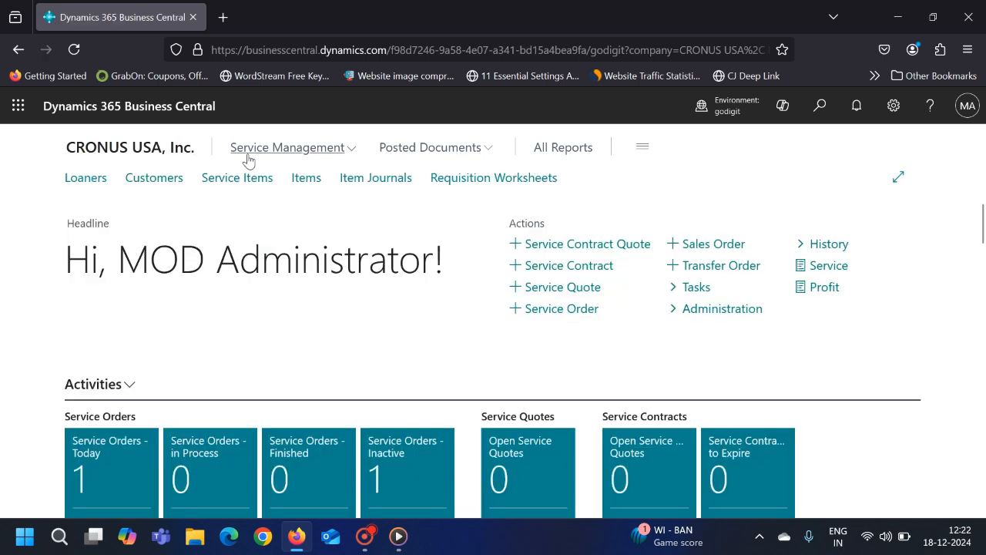
{"action": "left_click", "coordinate": [234, 177]}
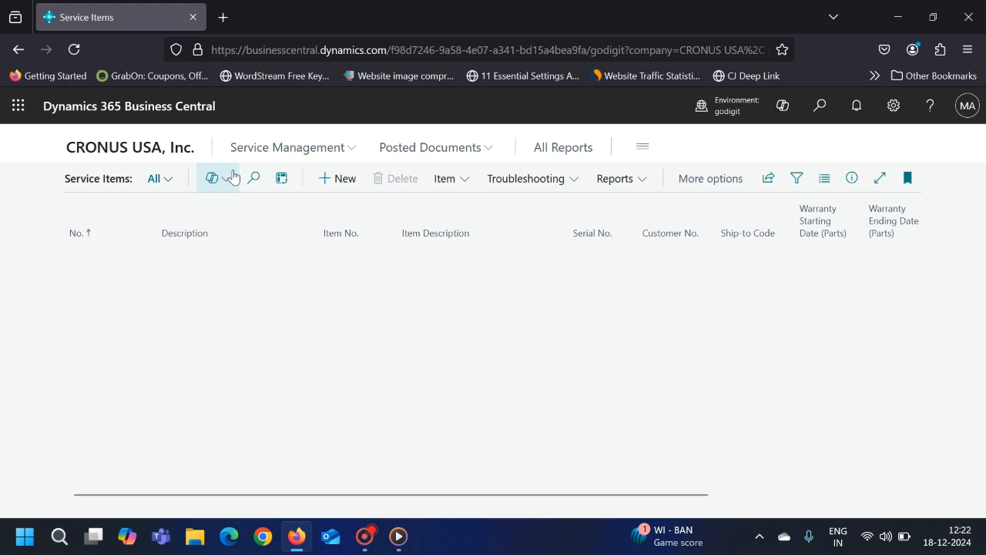